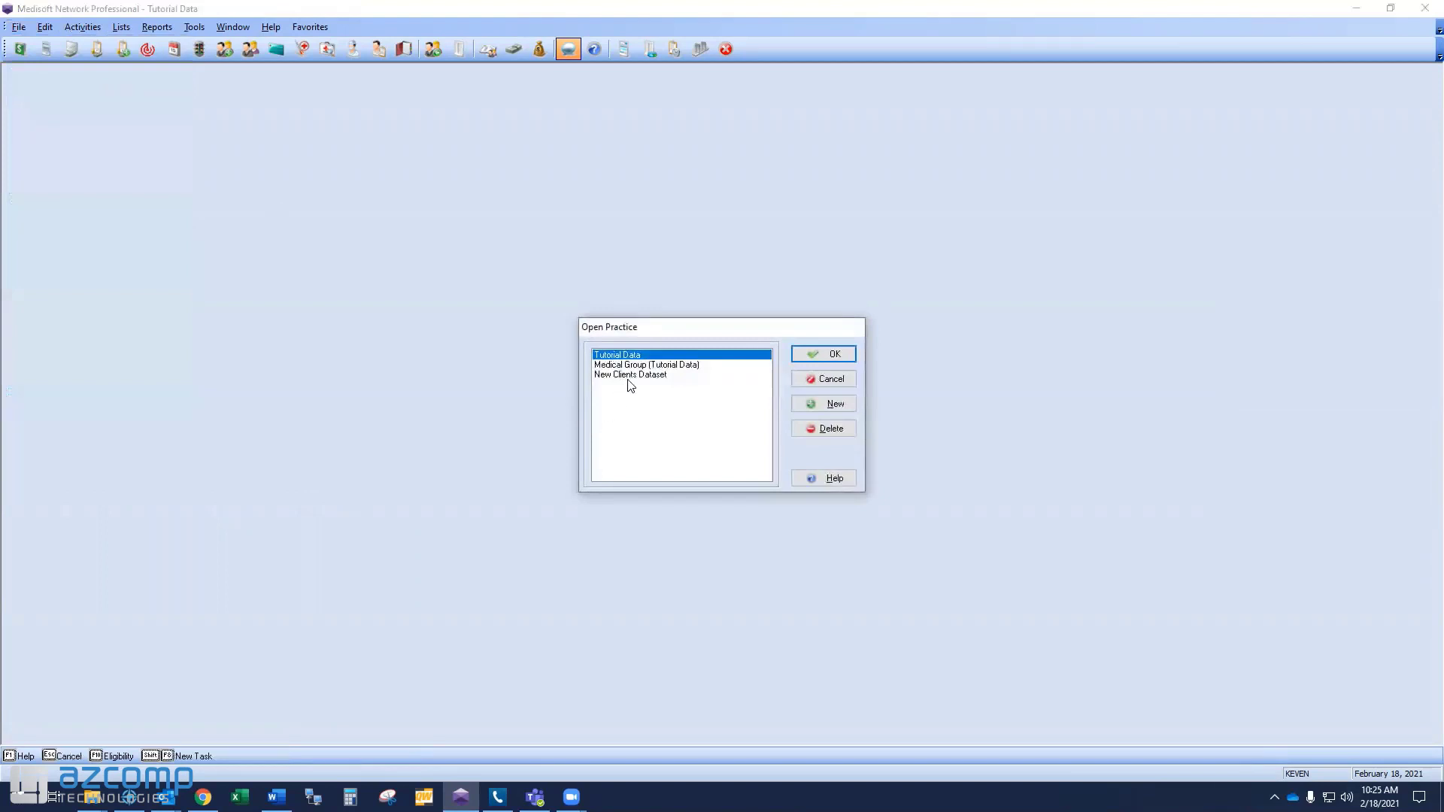
Open the New Clients Dataset practice and bring up its Diagnosis List.
left_click(631, 376)
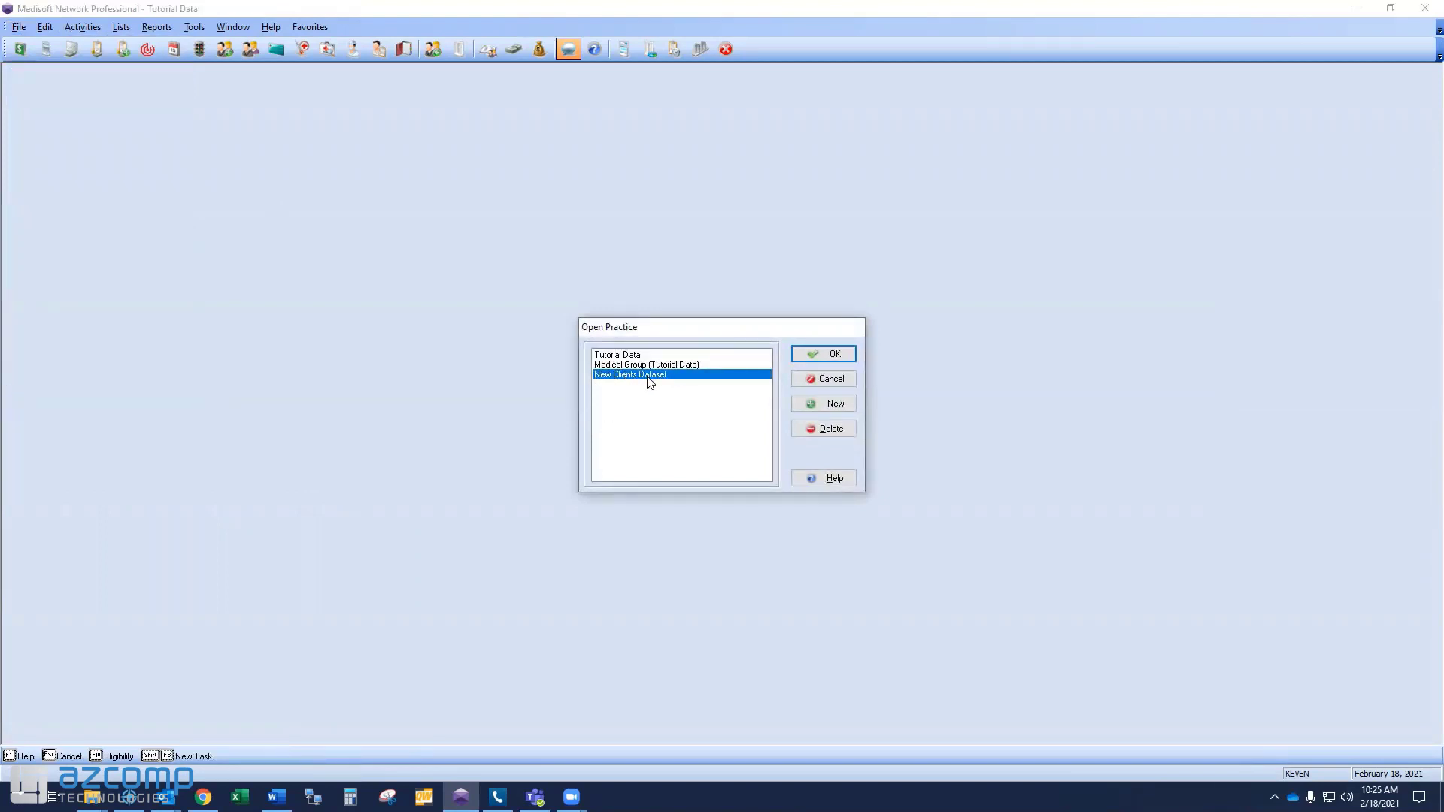
left_click(803, 354)
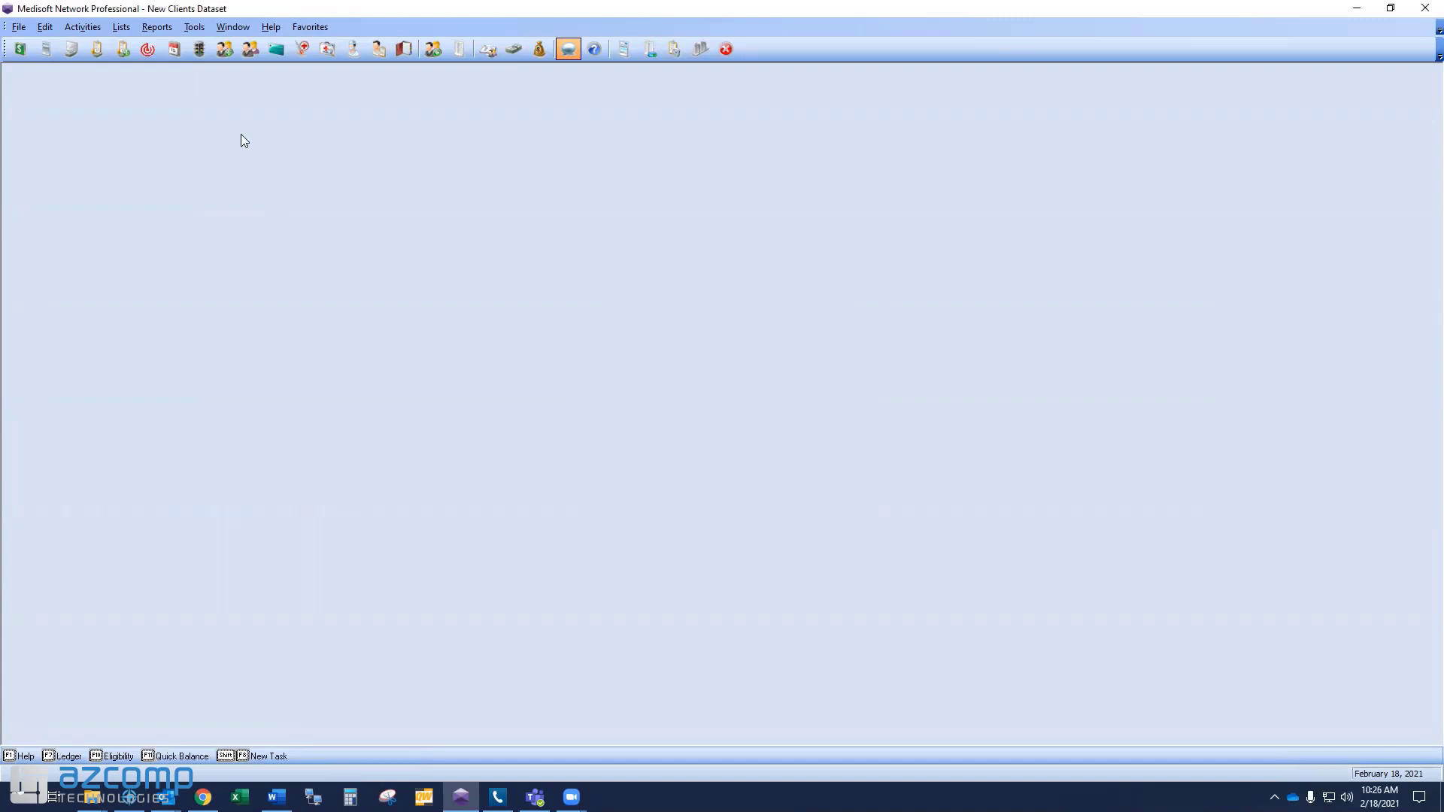
left_click(323, 51)
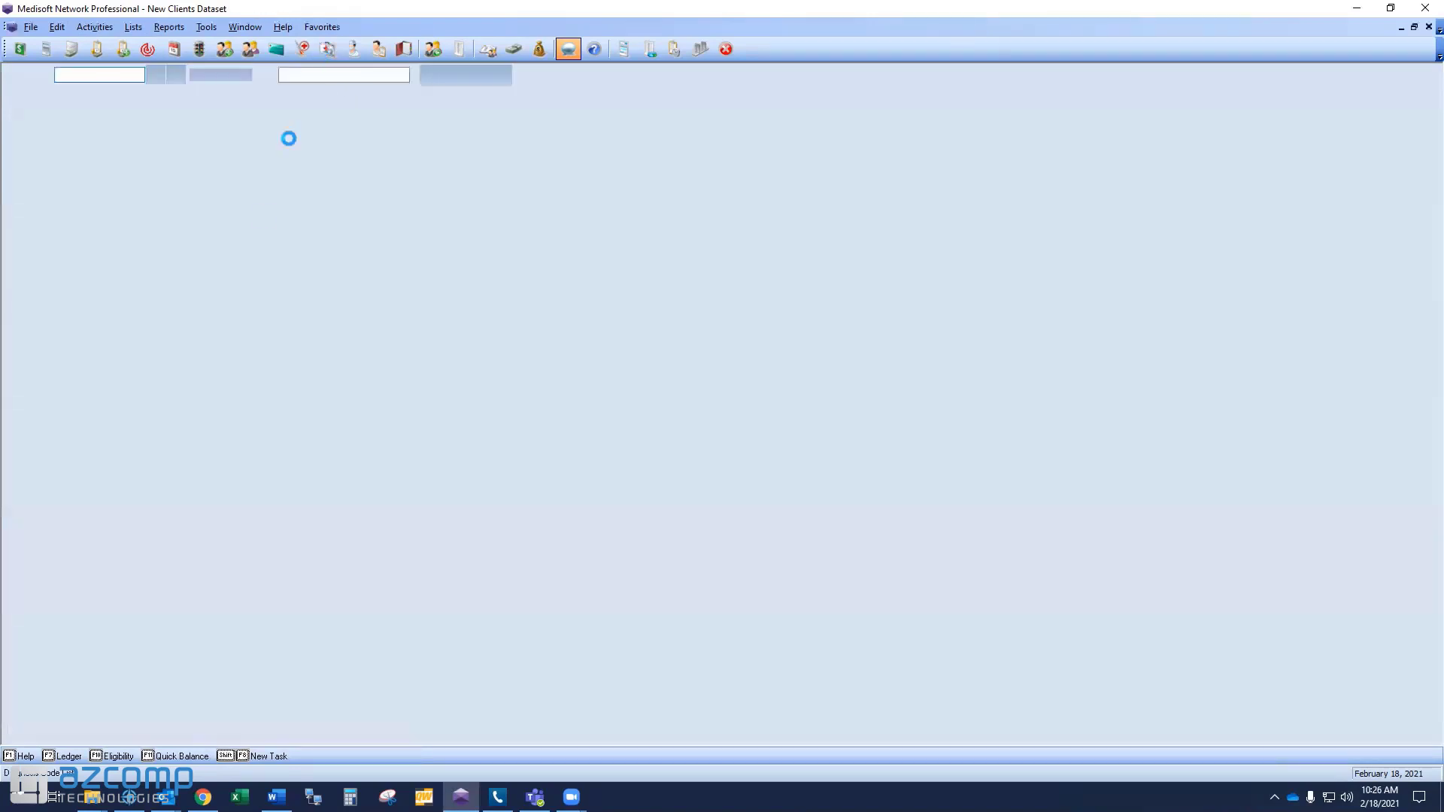
Confirm the procedure and insurance carrier lists are empty, close all three lists, and begin exiting Medisoft.
left_click(301, 49)
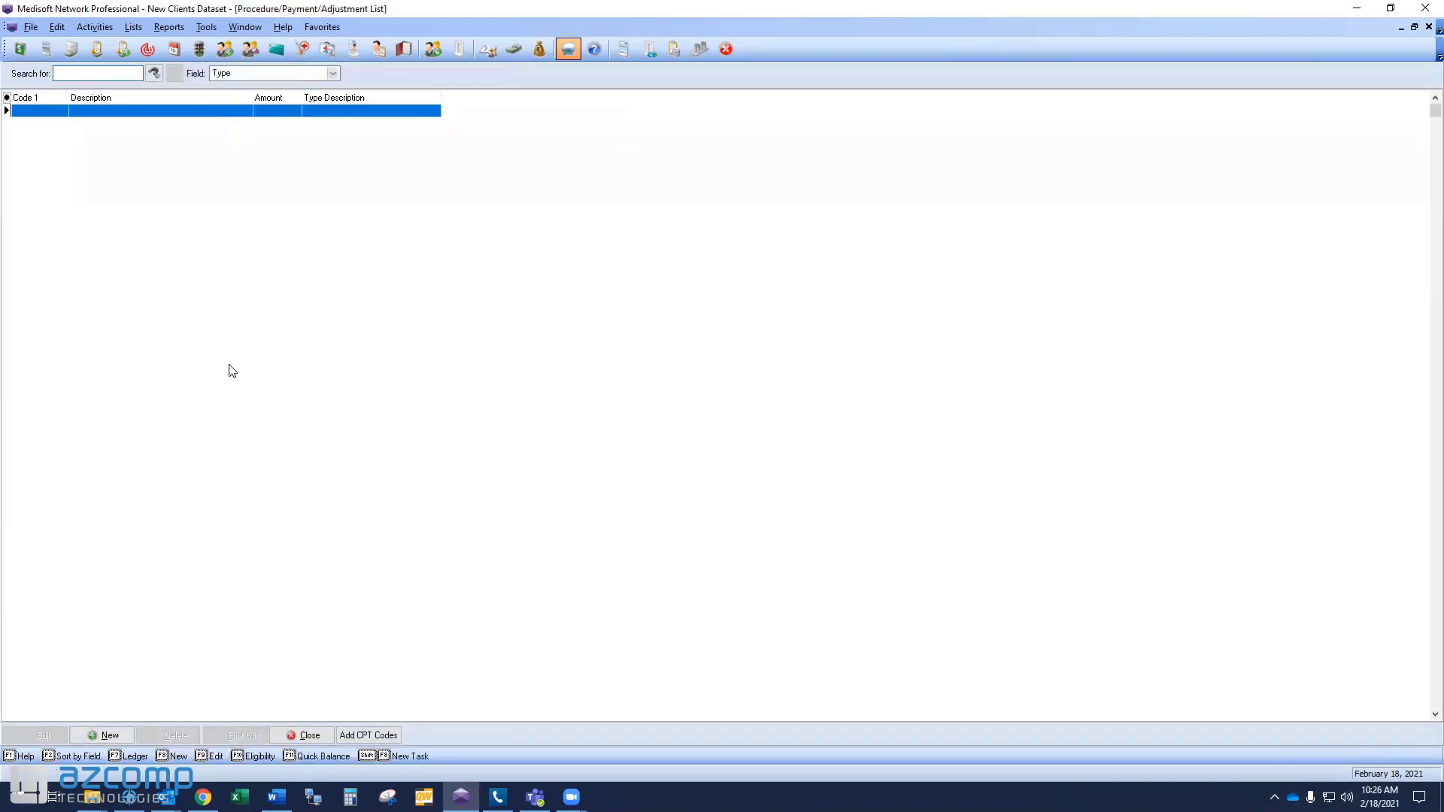
left_click(276, 48)
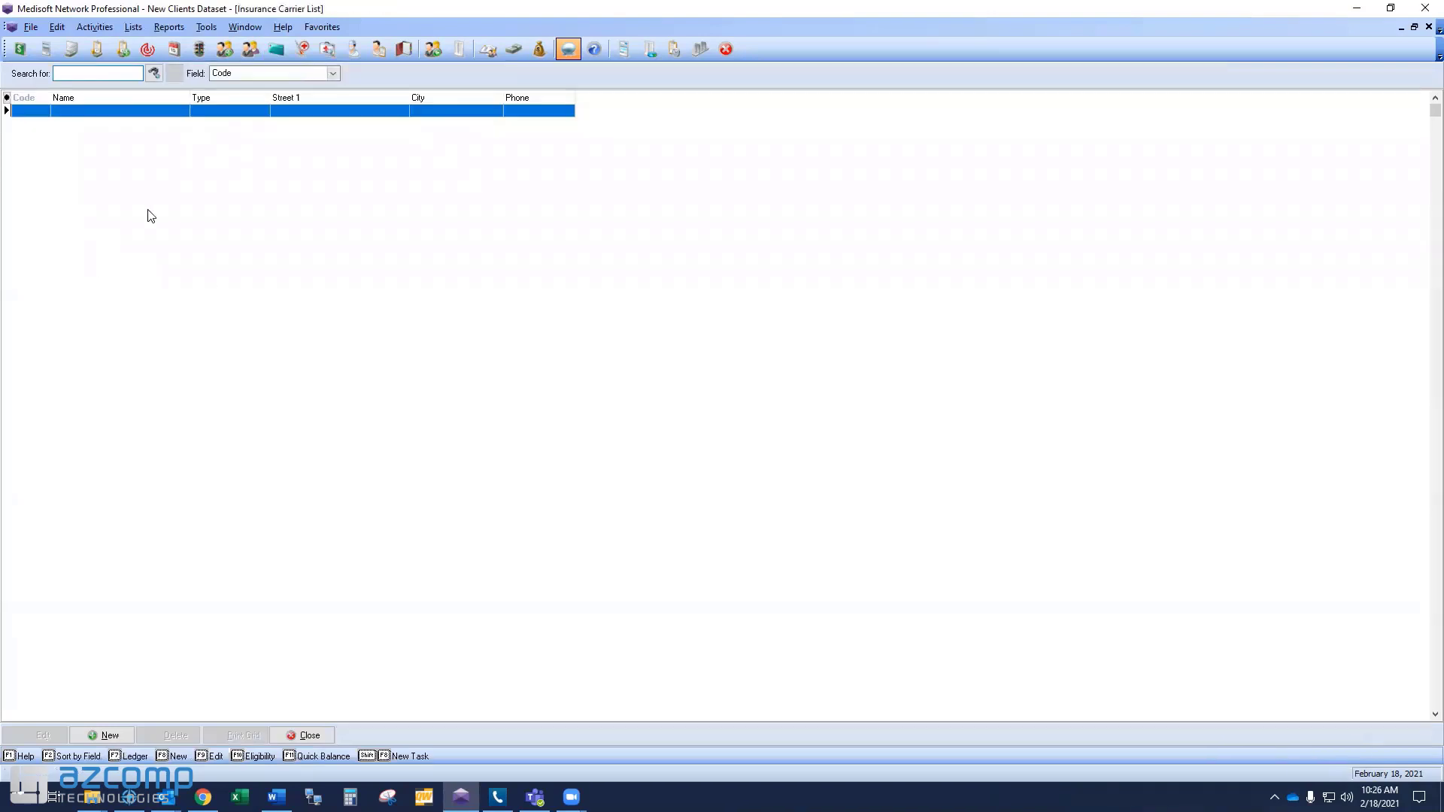
left_click(308, 737)
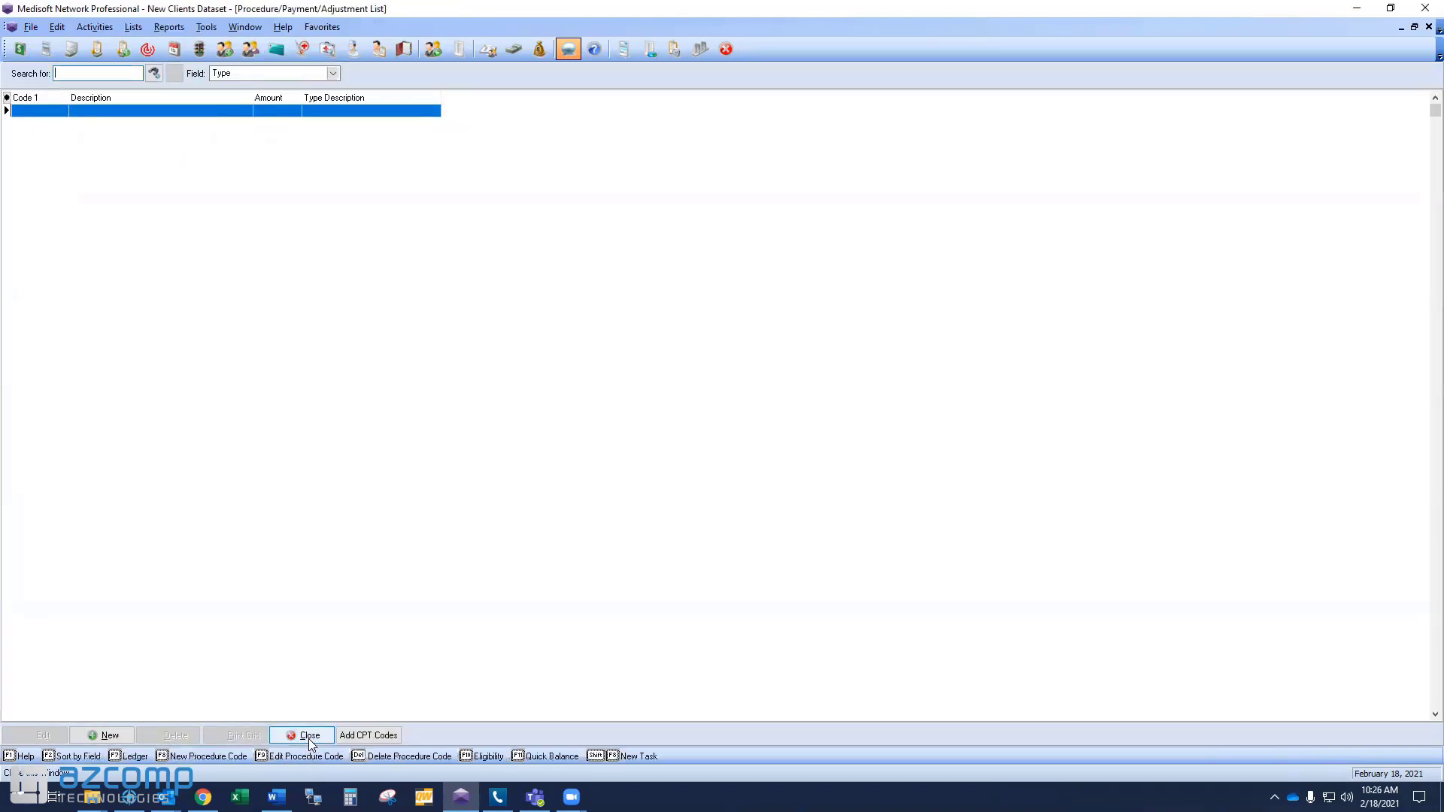
left_click(308, 737)
left_click(308, 737)
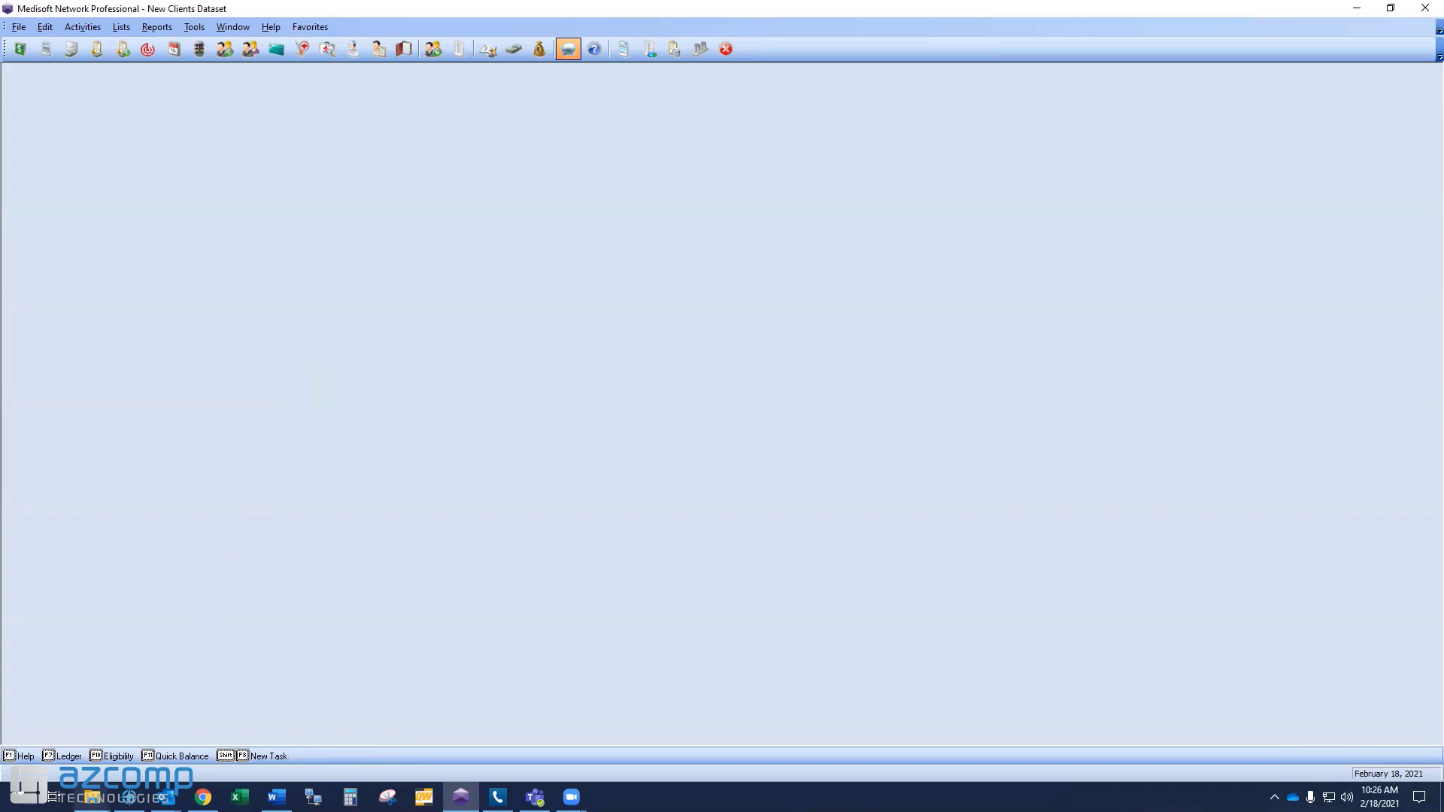
left_click(91, 798)
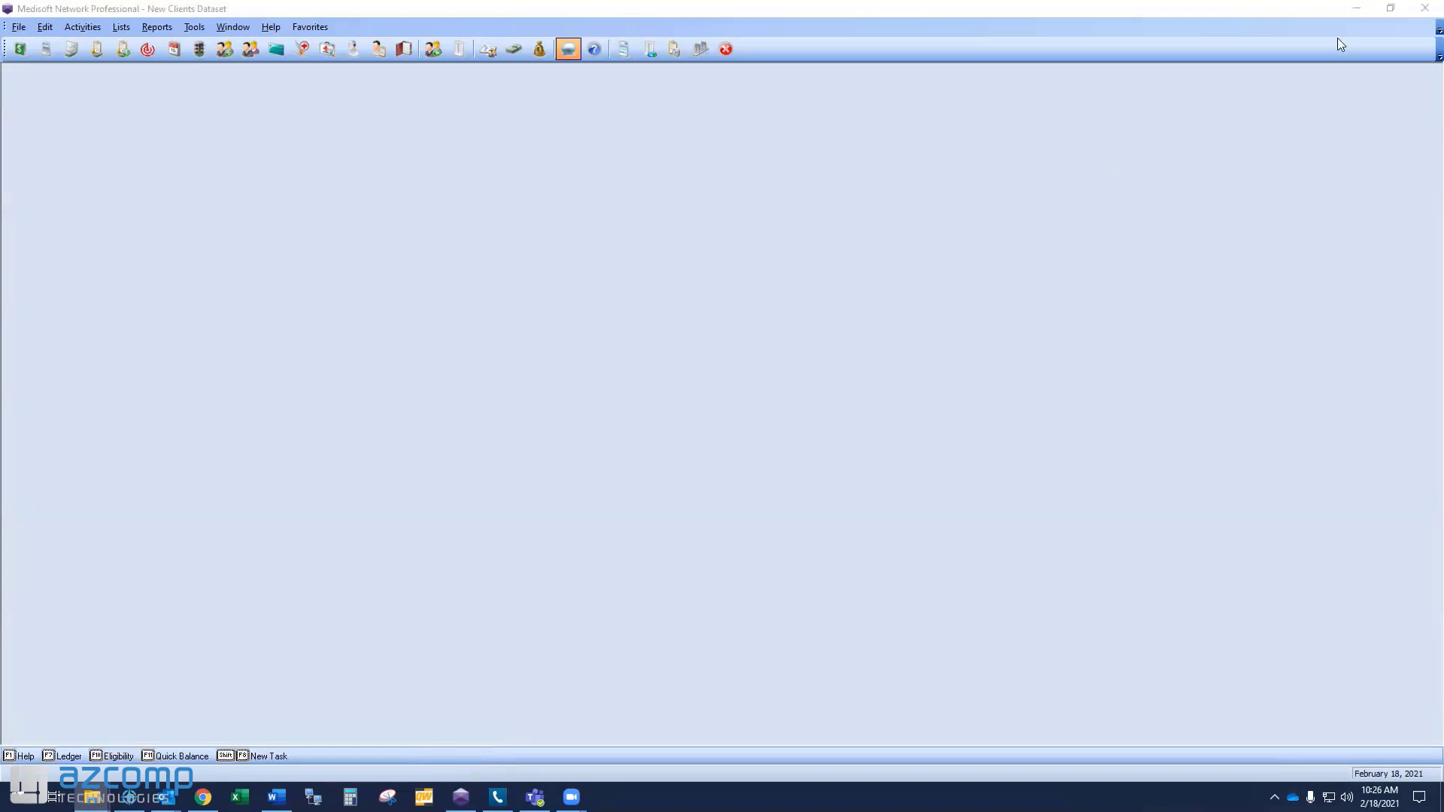
left_click(1426, 8)
Exit Medisoft without a backup and bring up the File Explorer window.
left_click(746, 486)
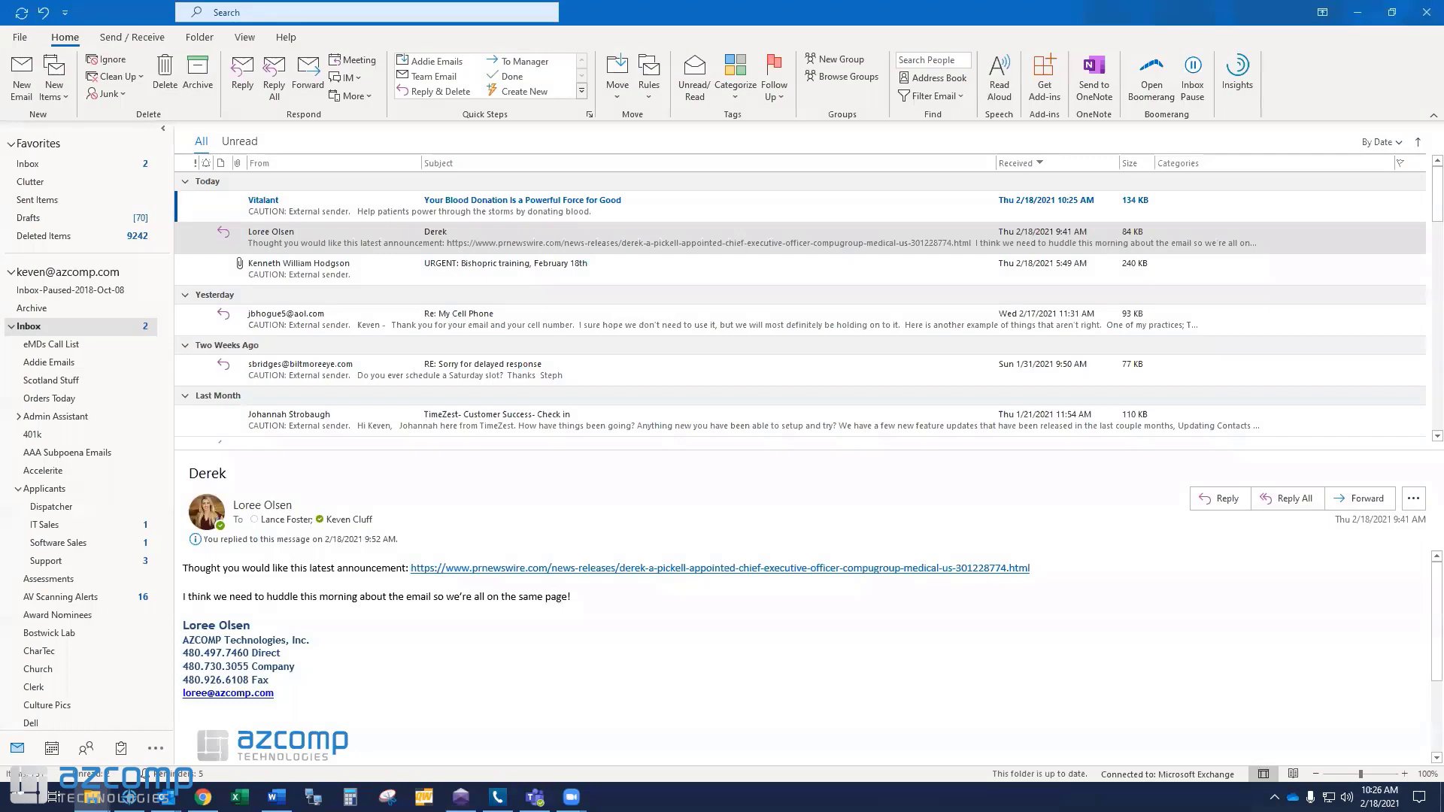
left_click(92, 797)
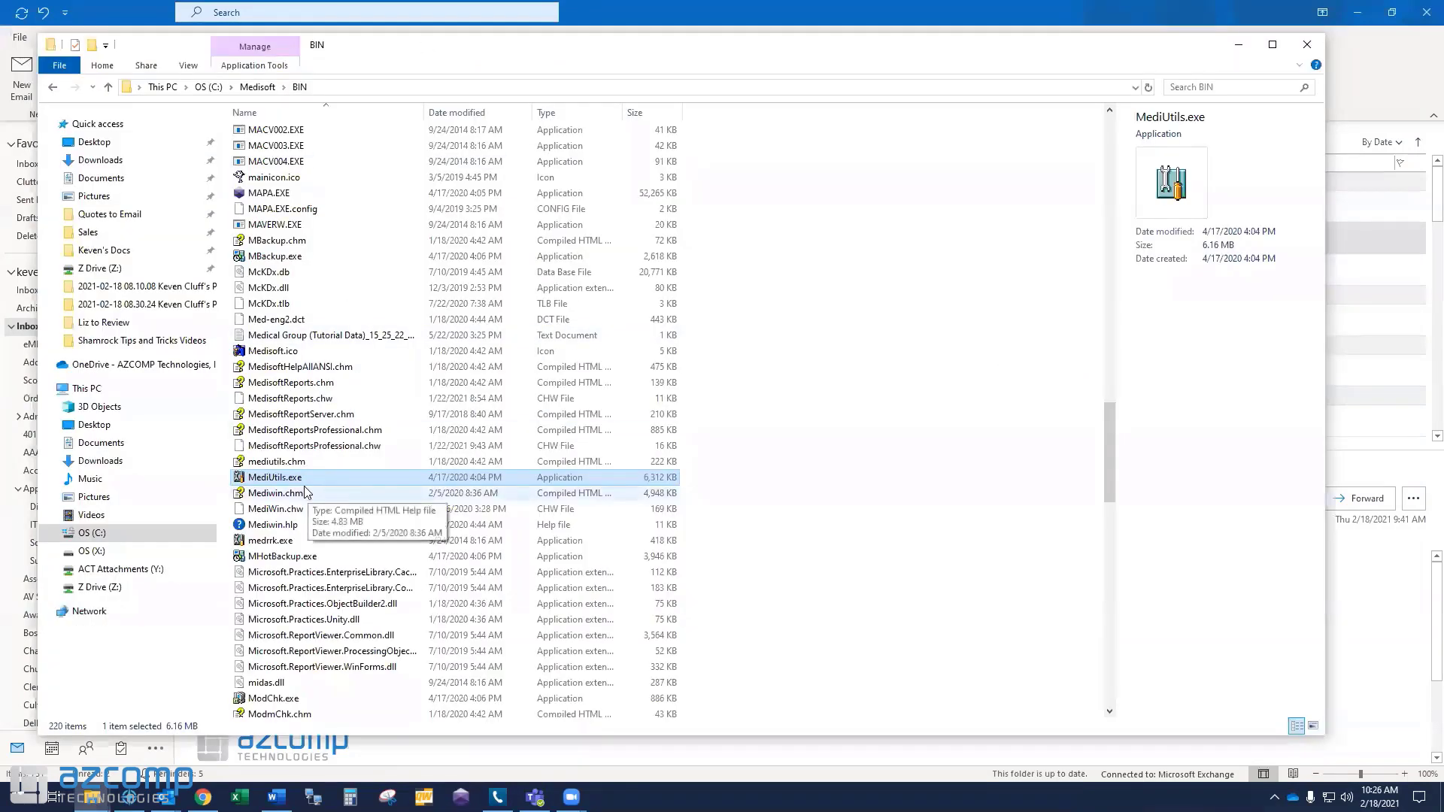
left_click(338, 87)
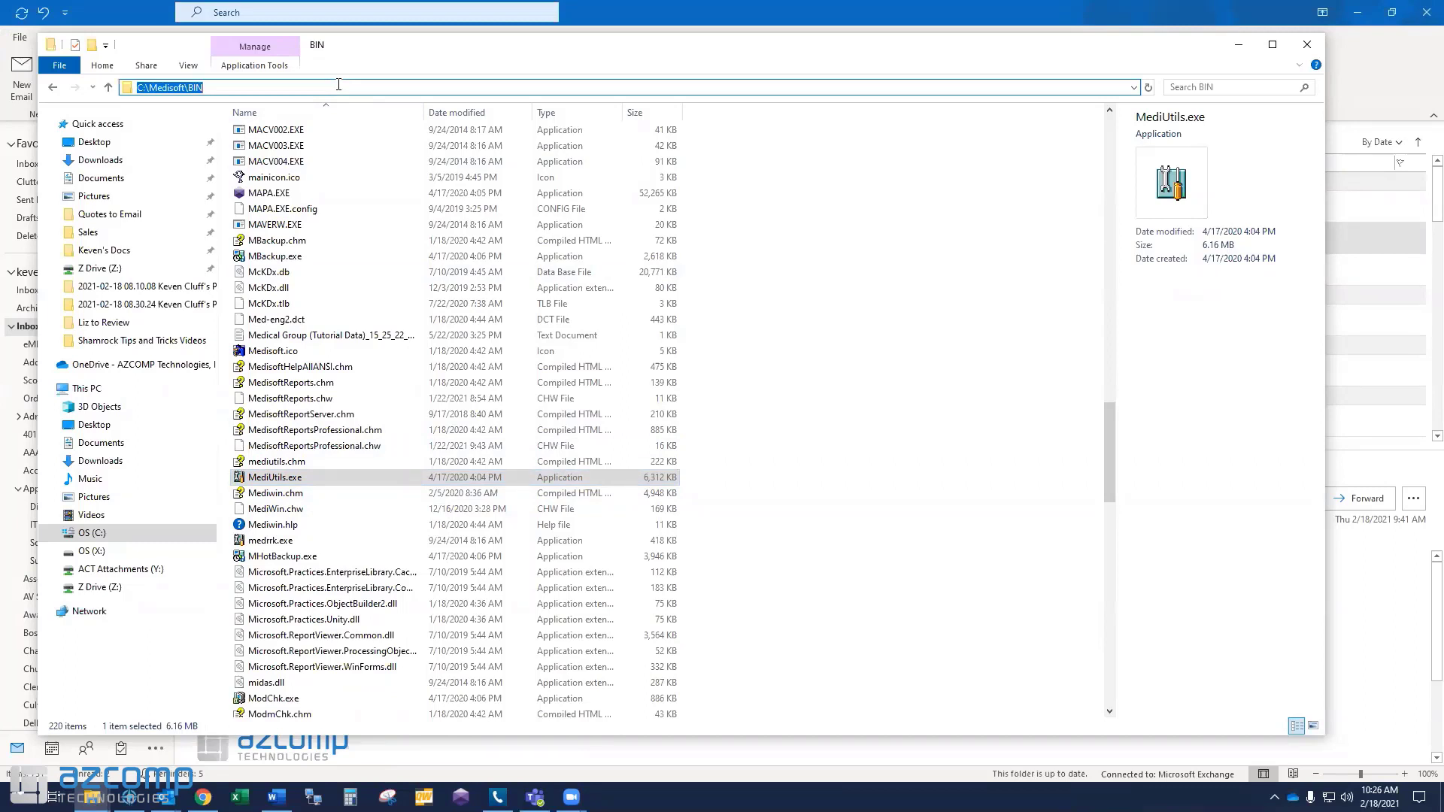
Browse to C:\Medisoft\BIN and launch MediUtils.exe.
left_click(92, 533)
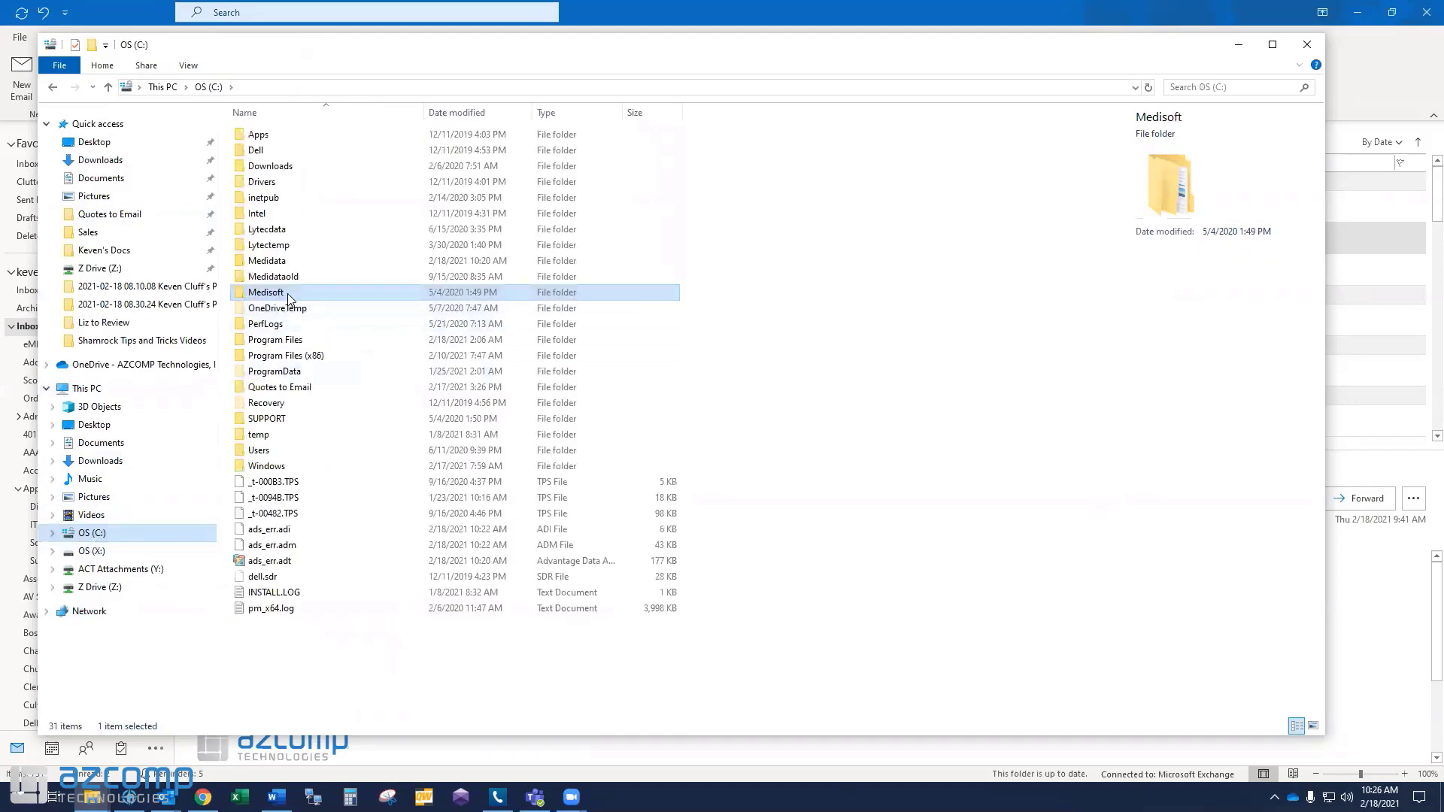
double_click(288, 298)
double_click(268, 136)
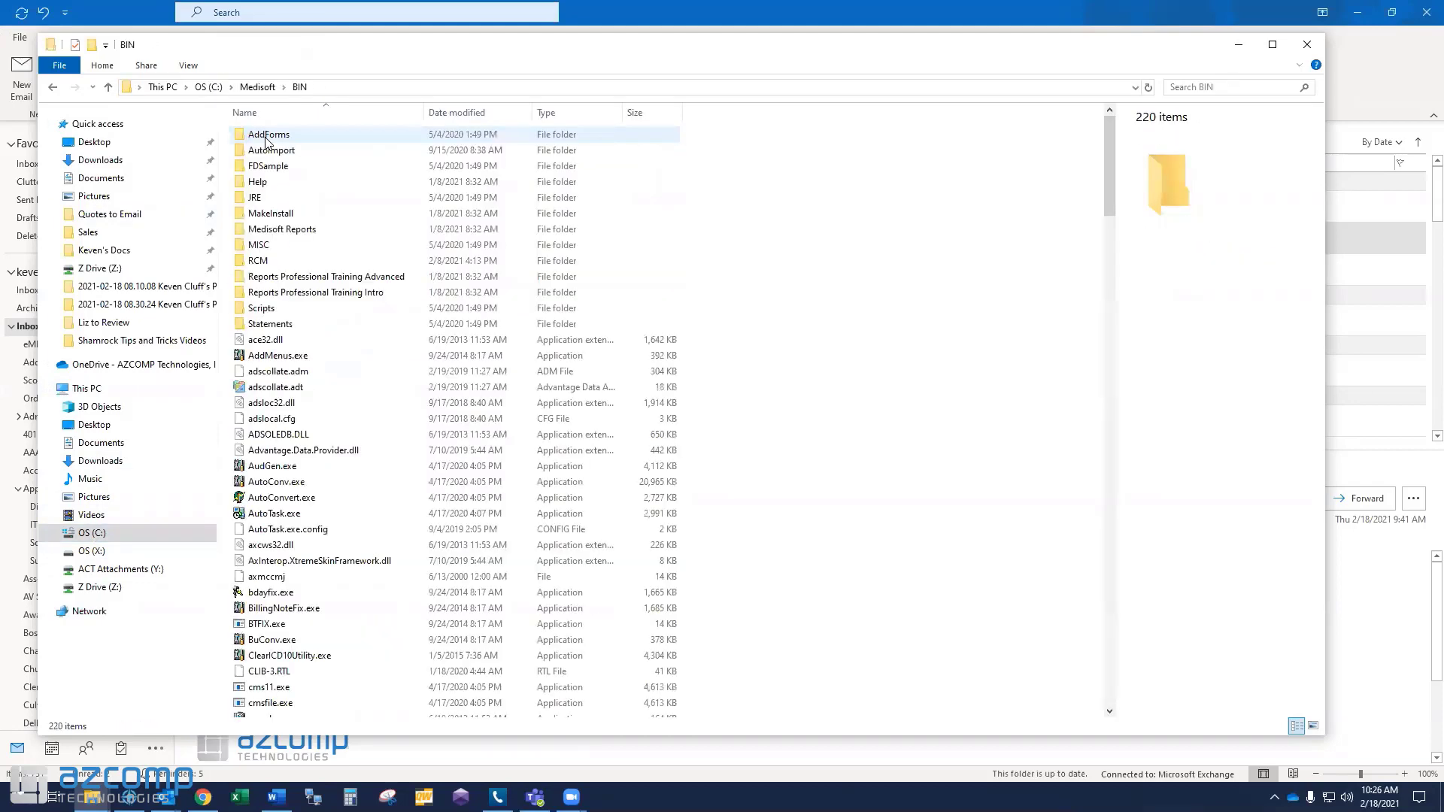
left_click(252, 441)
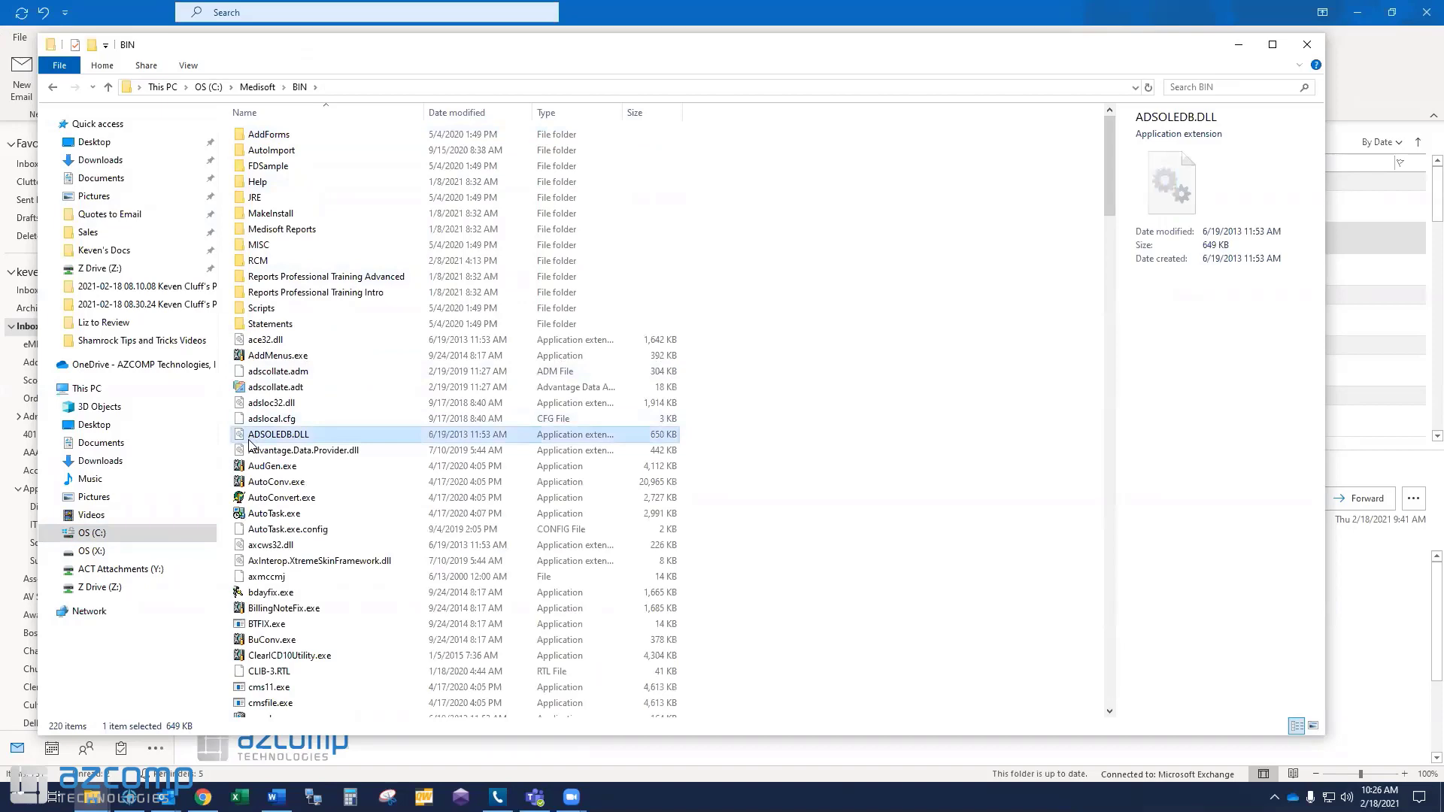
key("m")
scroll(250, 441, "down", 1)
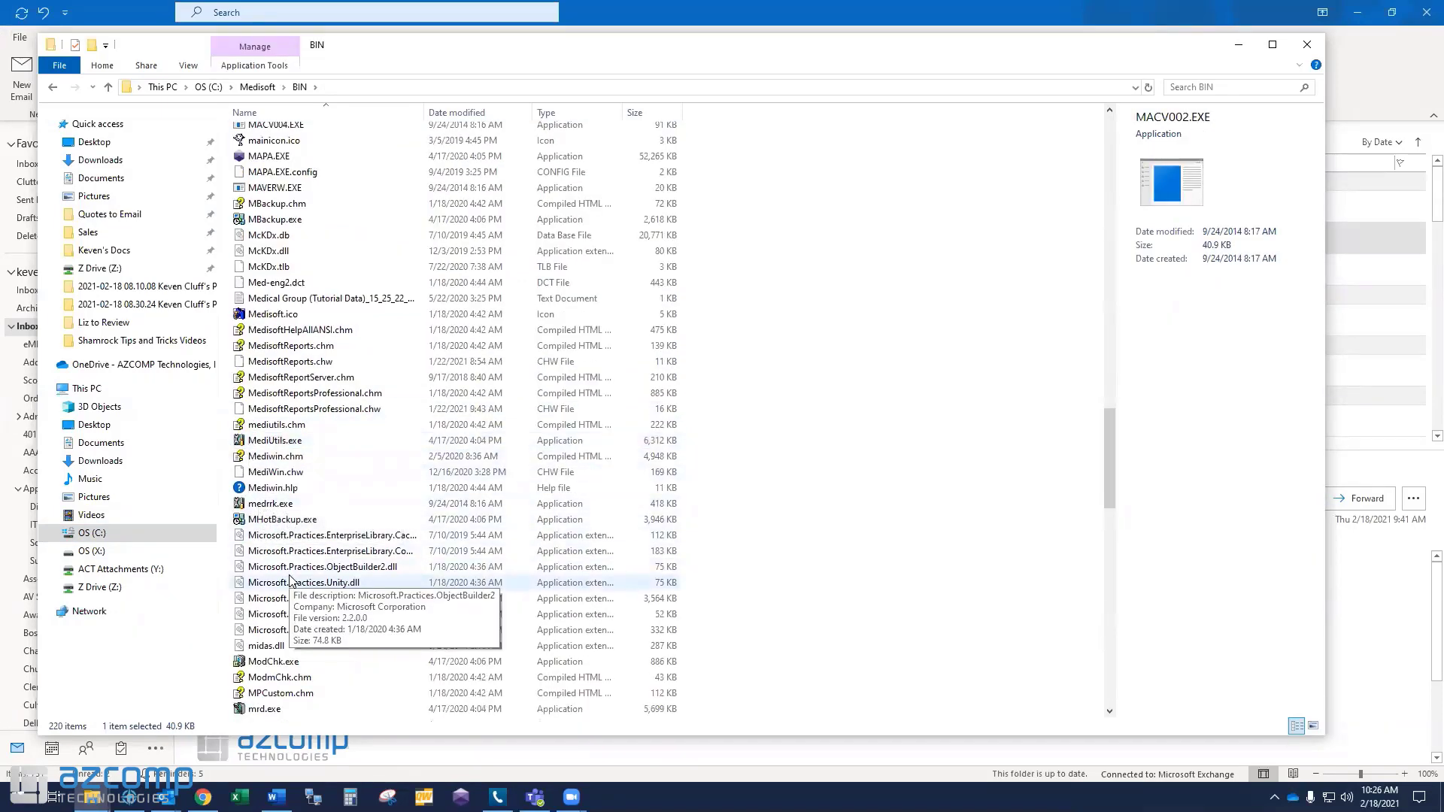
left_click(261, 444)
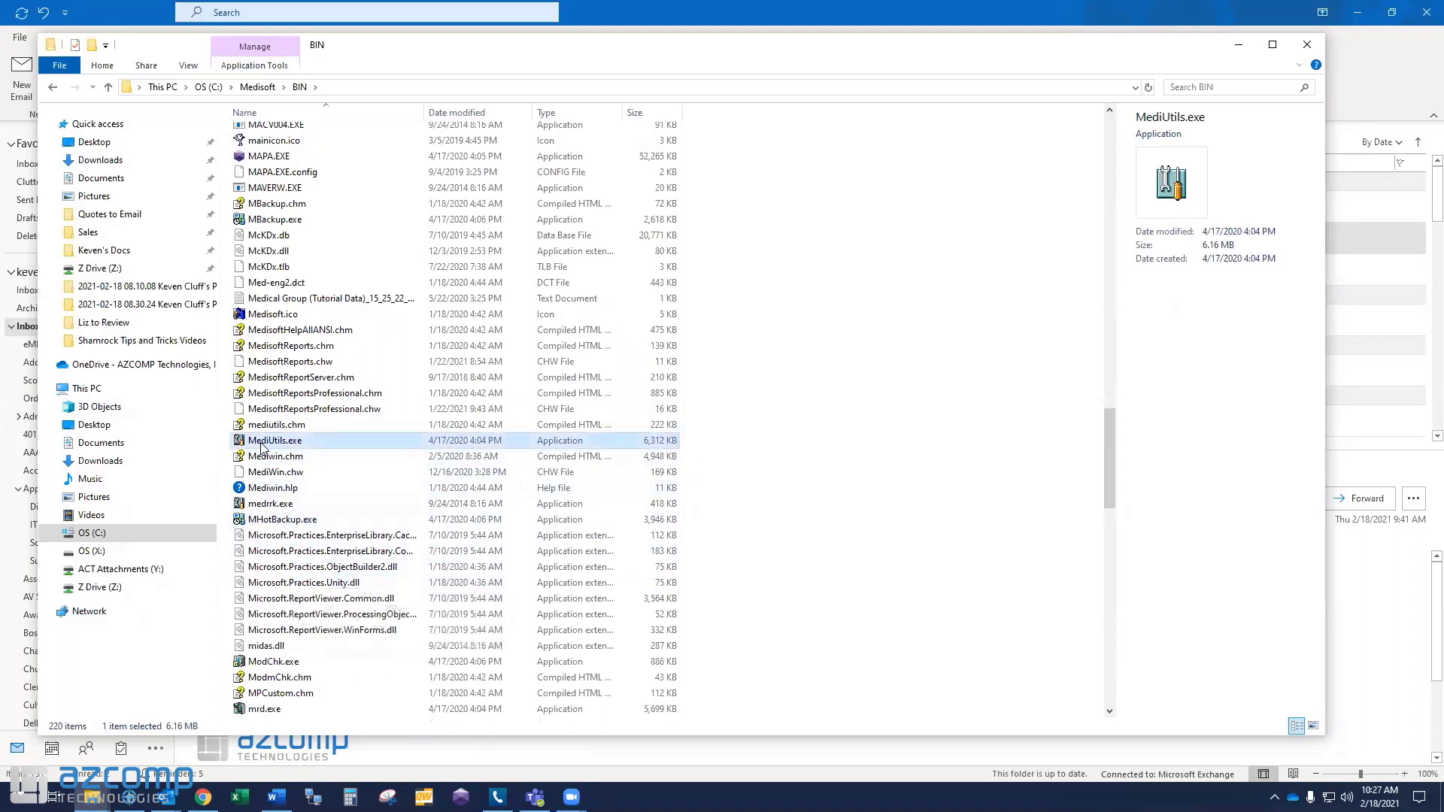
double_click(268, 444)
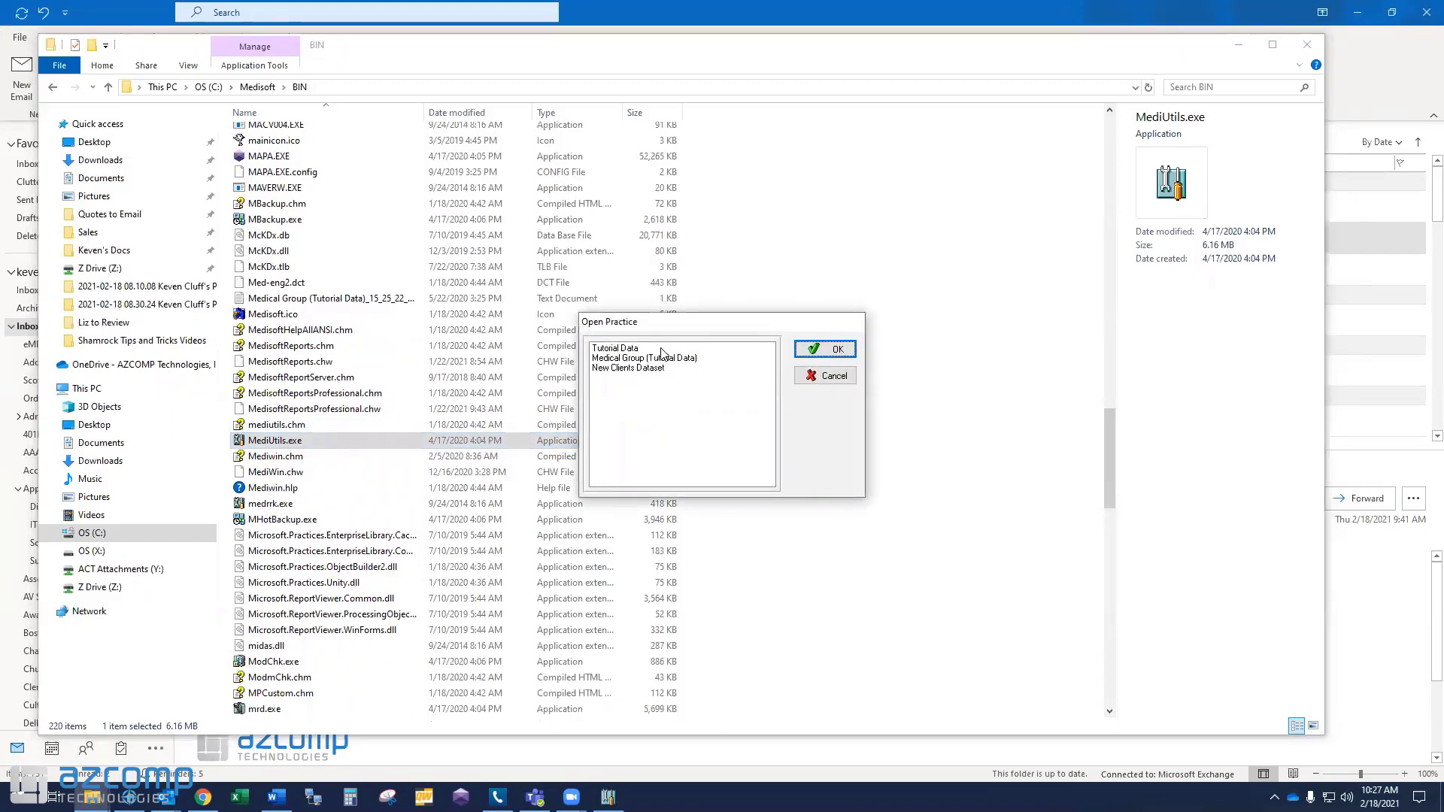
Open Tutorial Data in Medisoft Utilities, log in with the user's name and password, and launch Copy Data Tables.
left_click(662, 349)
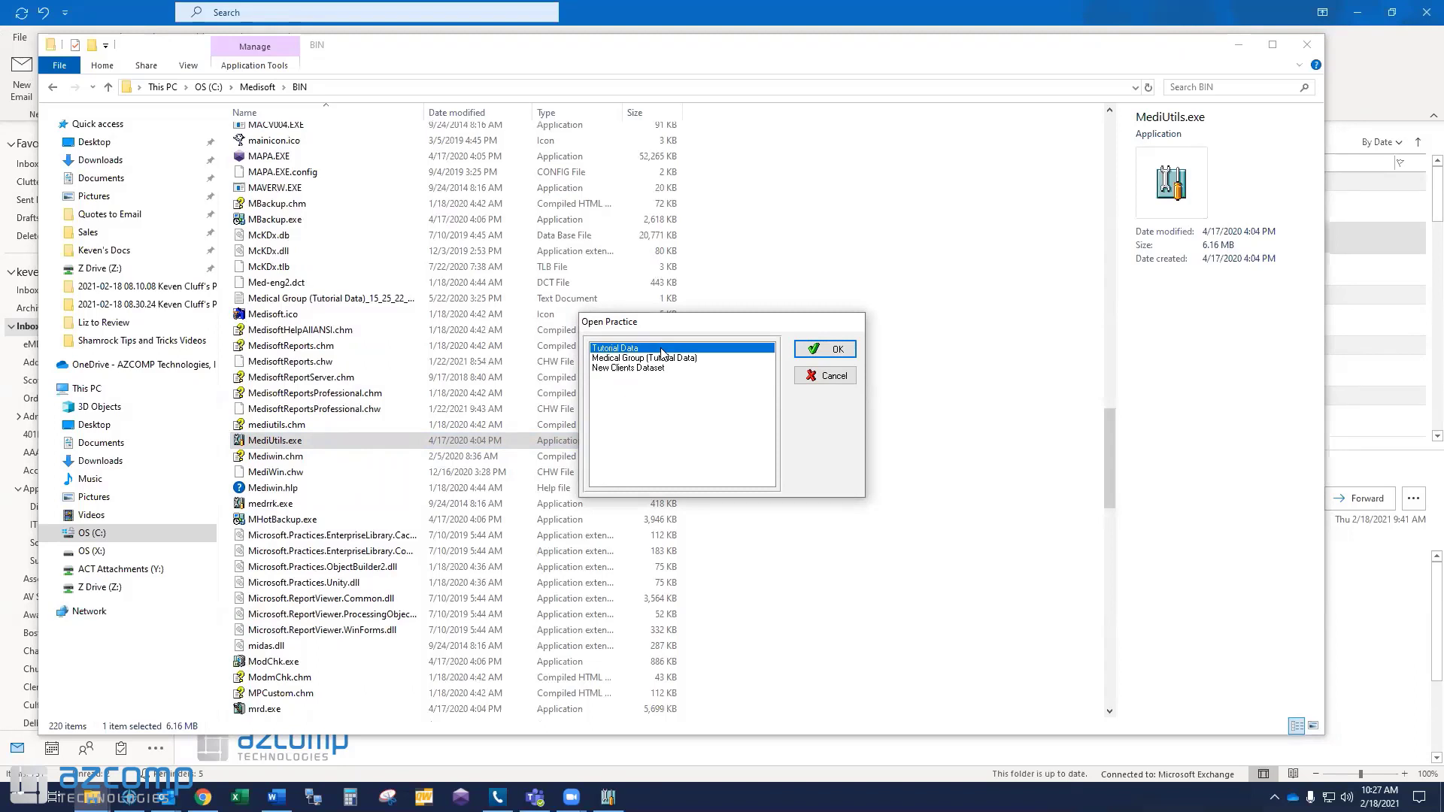
left_click(823, 352)
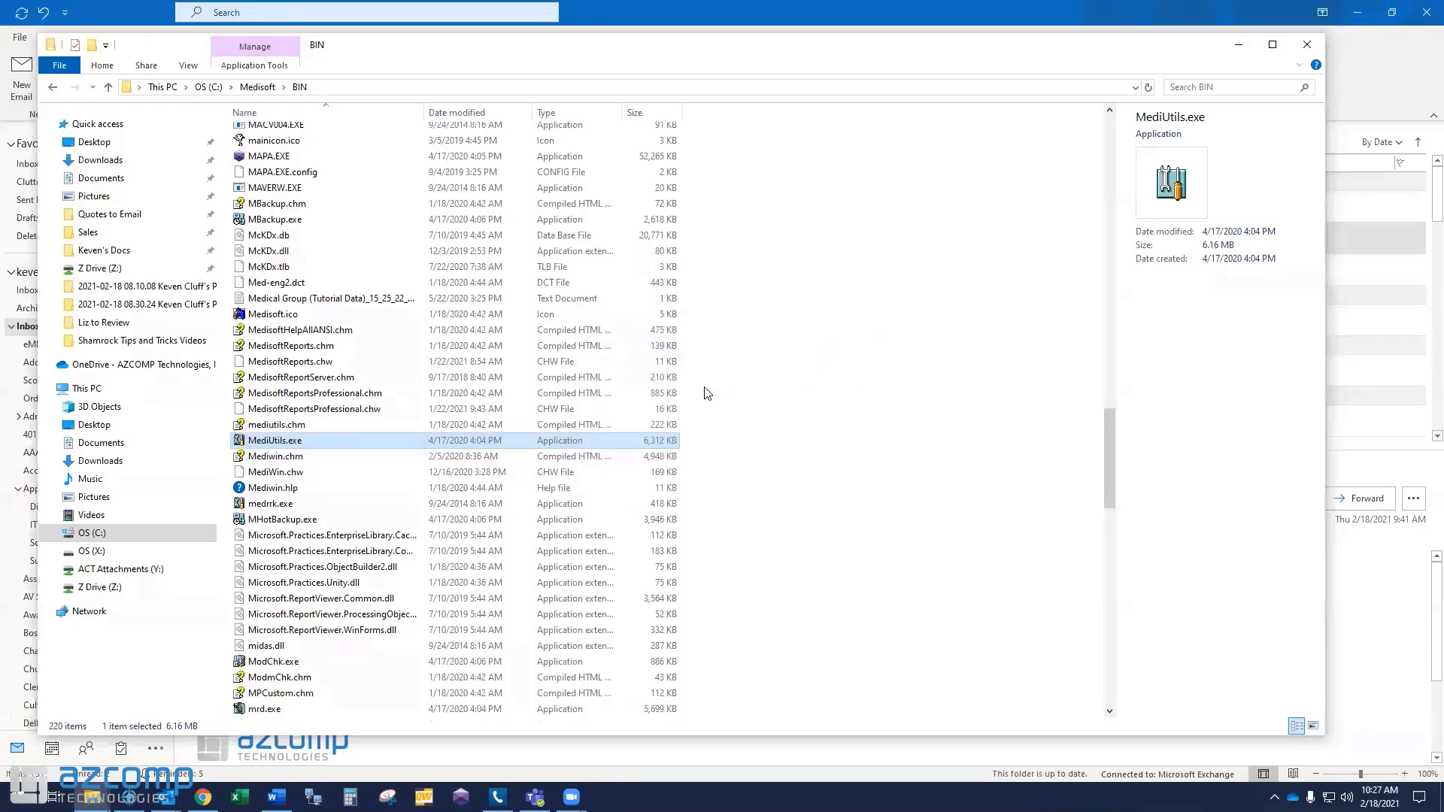
type("KEVEN")
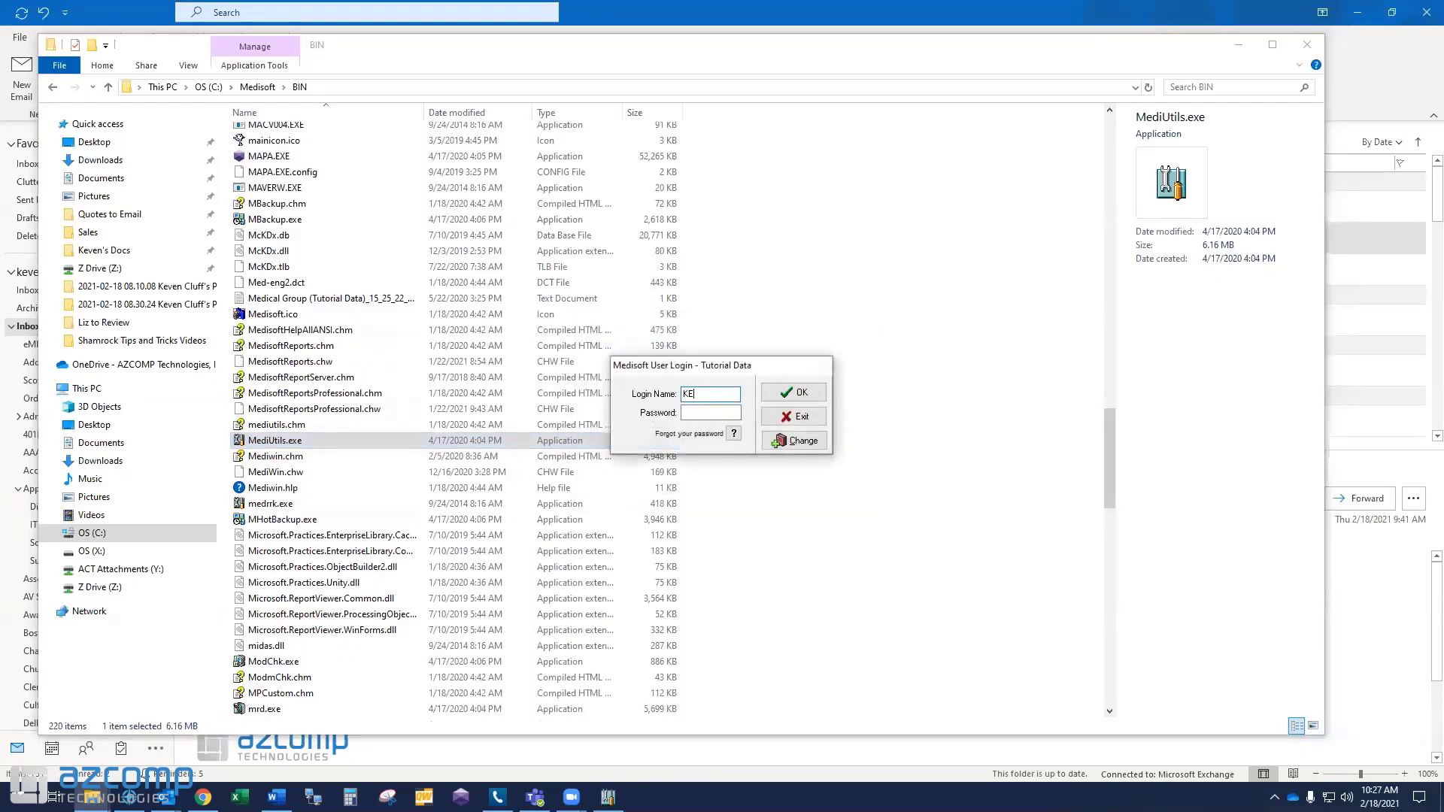
key("Tab")
type("*****")
key("Return")
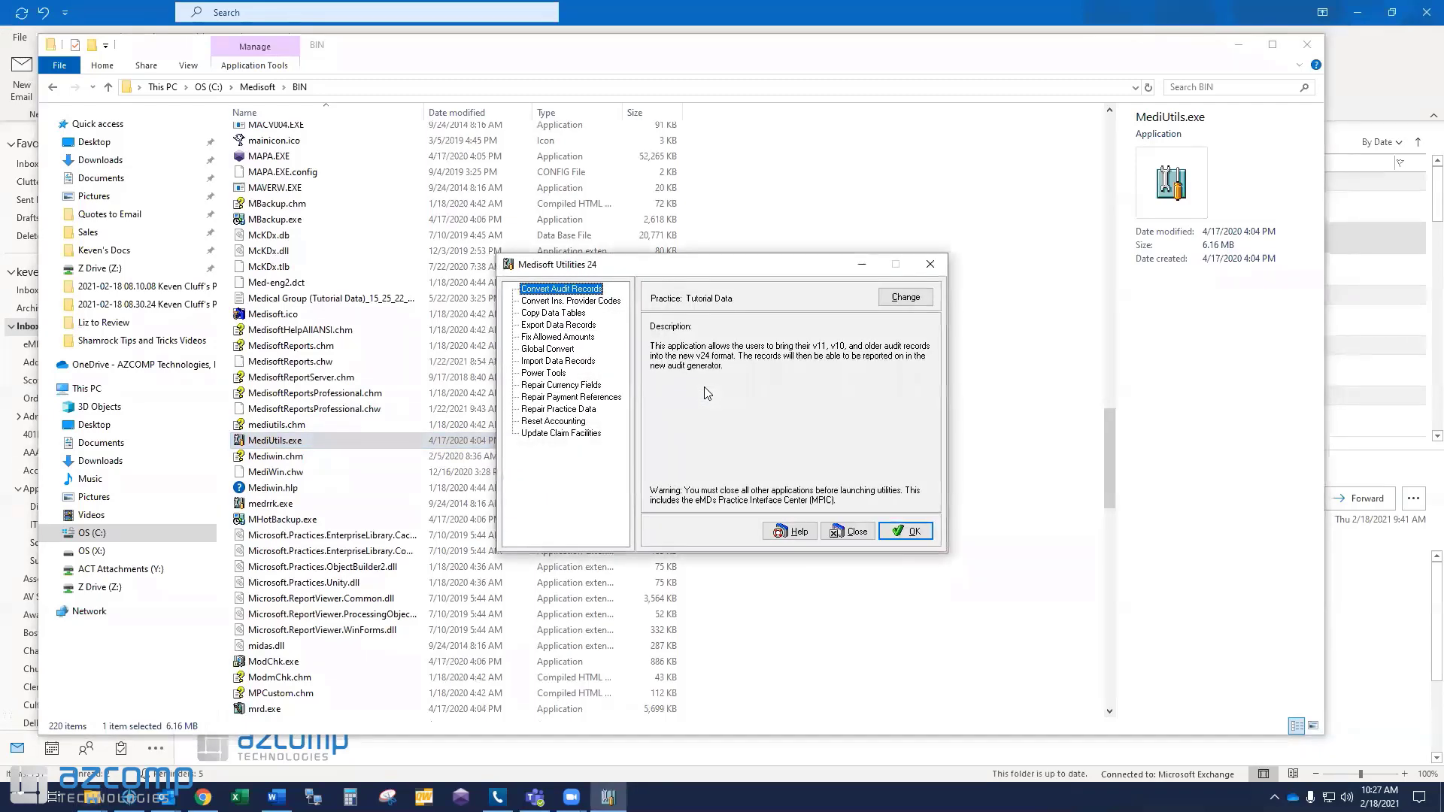
left_click(564, 315)
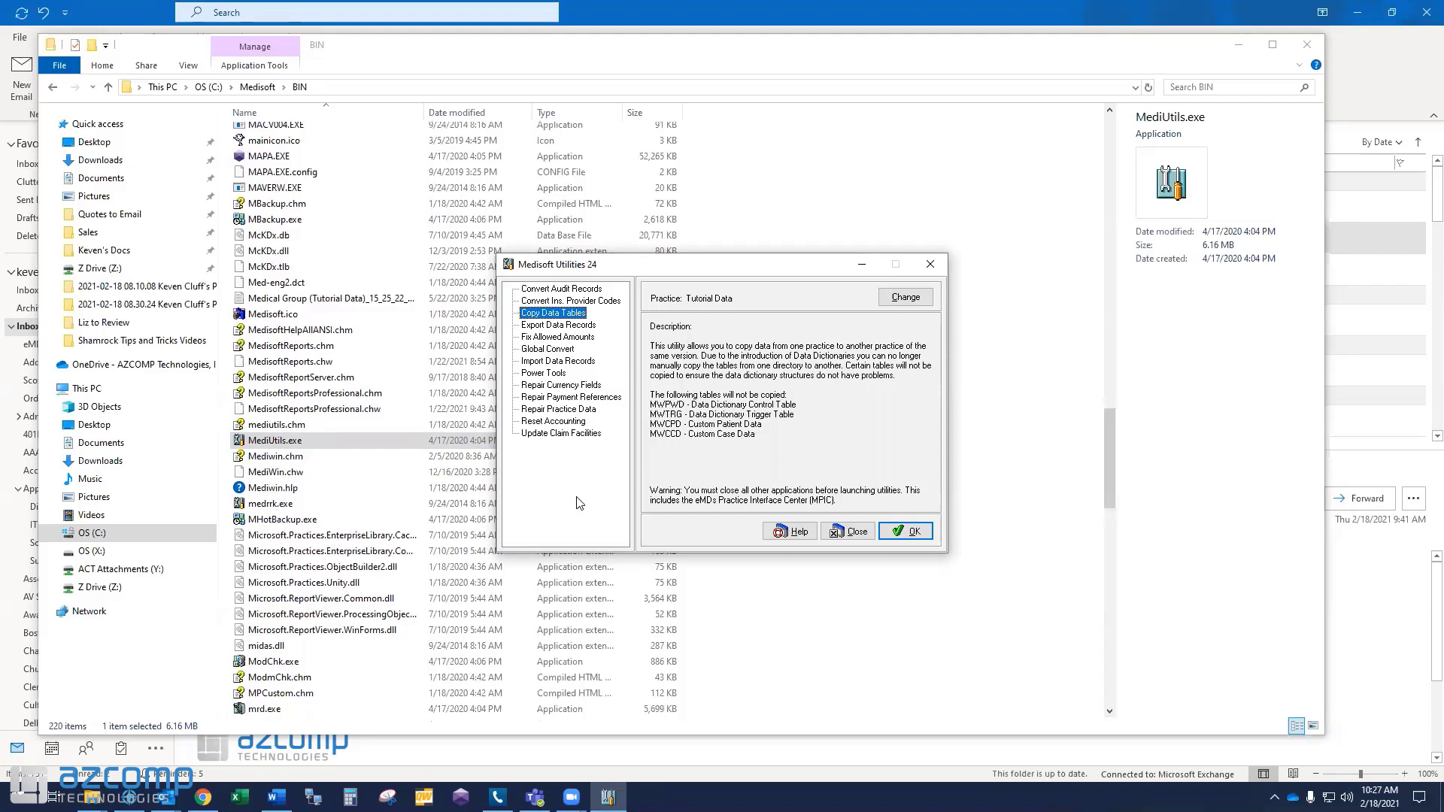
left_click(905, 534)
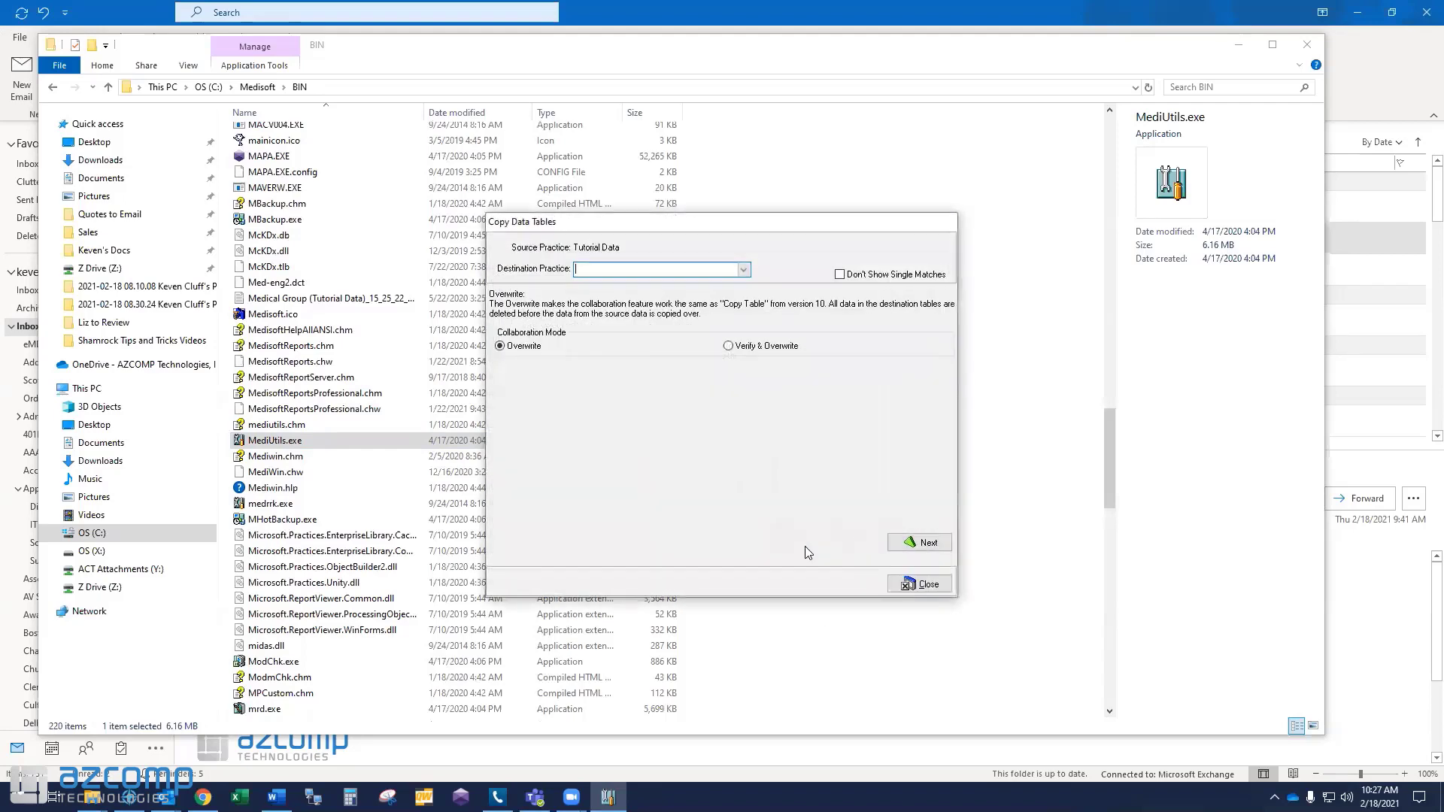
Choose New Clients Dataset as the destination practice for the copy.
left_click(744, 270)
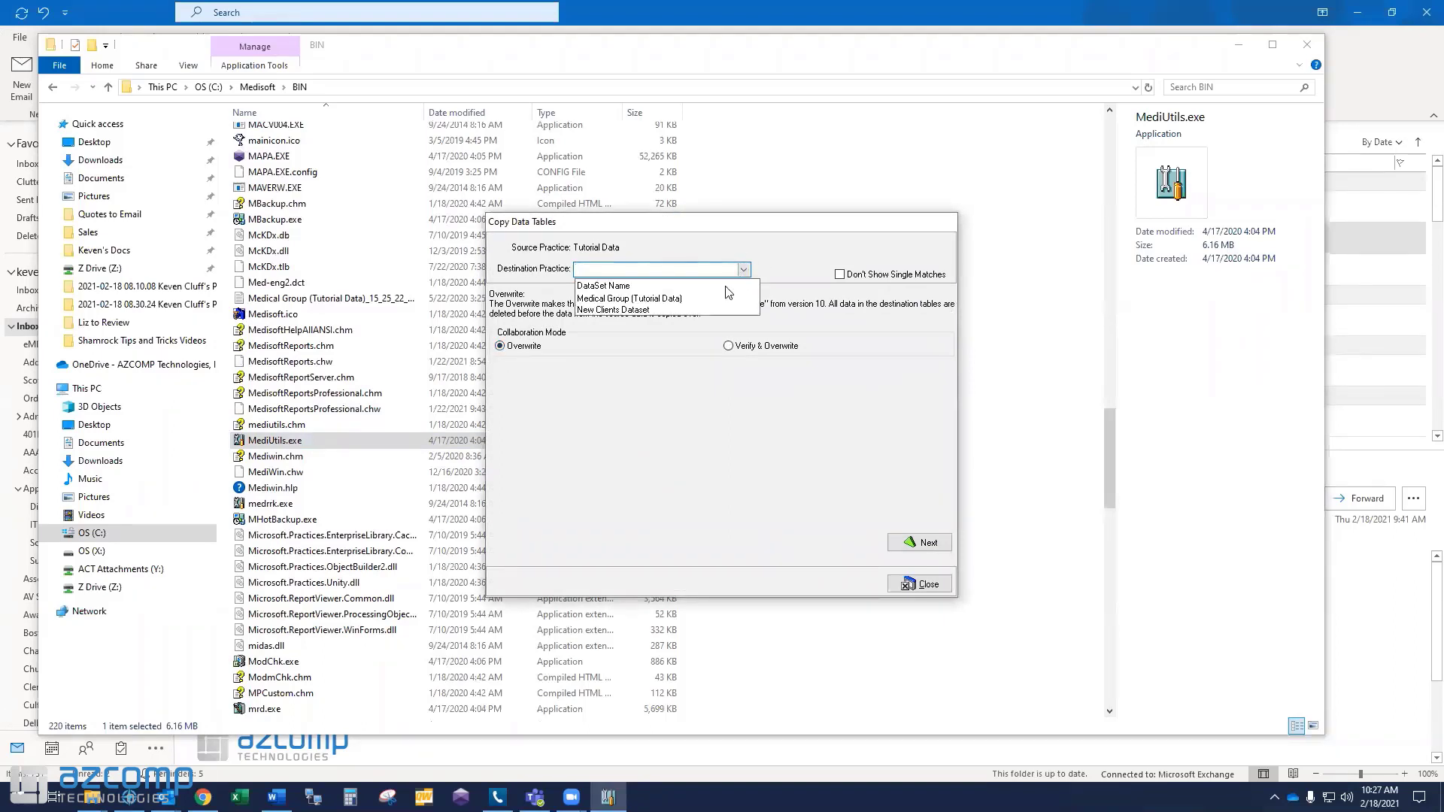
left_click(611, 310)
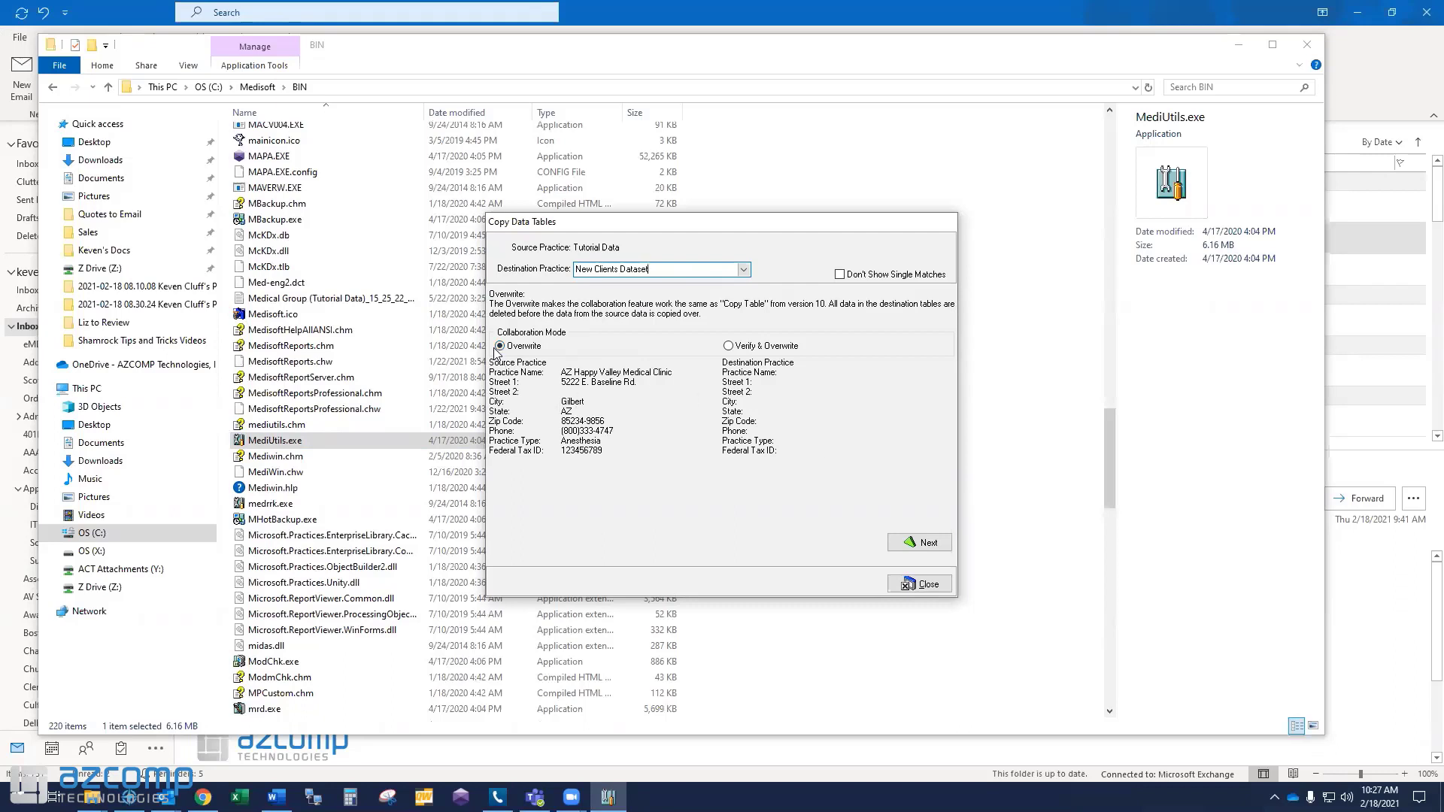
left_click(910, 549)
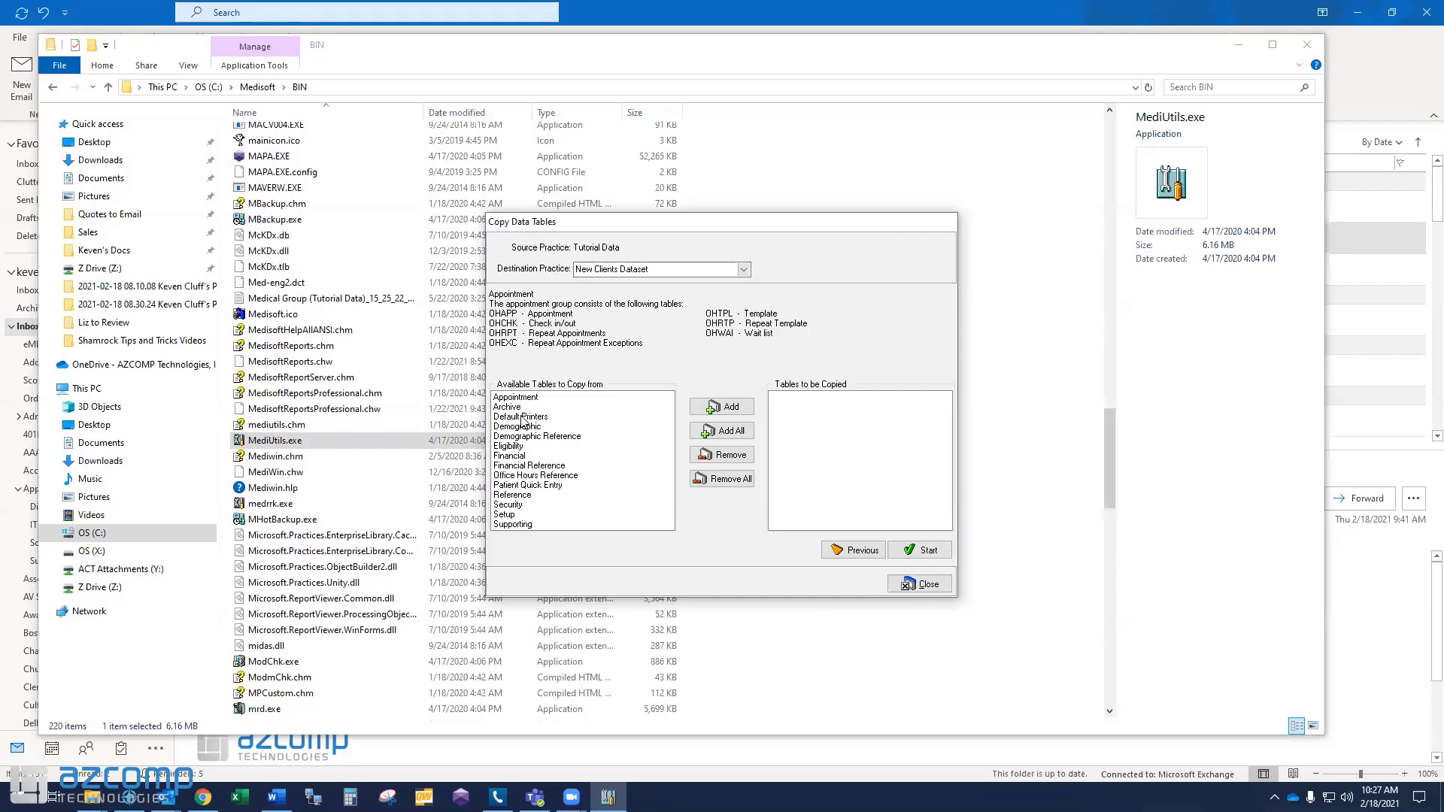
Queue the Financial Reference, Supporting and Security table groups for copying.
left_click(523, 467)
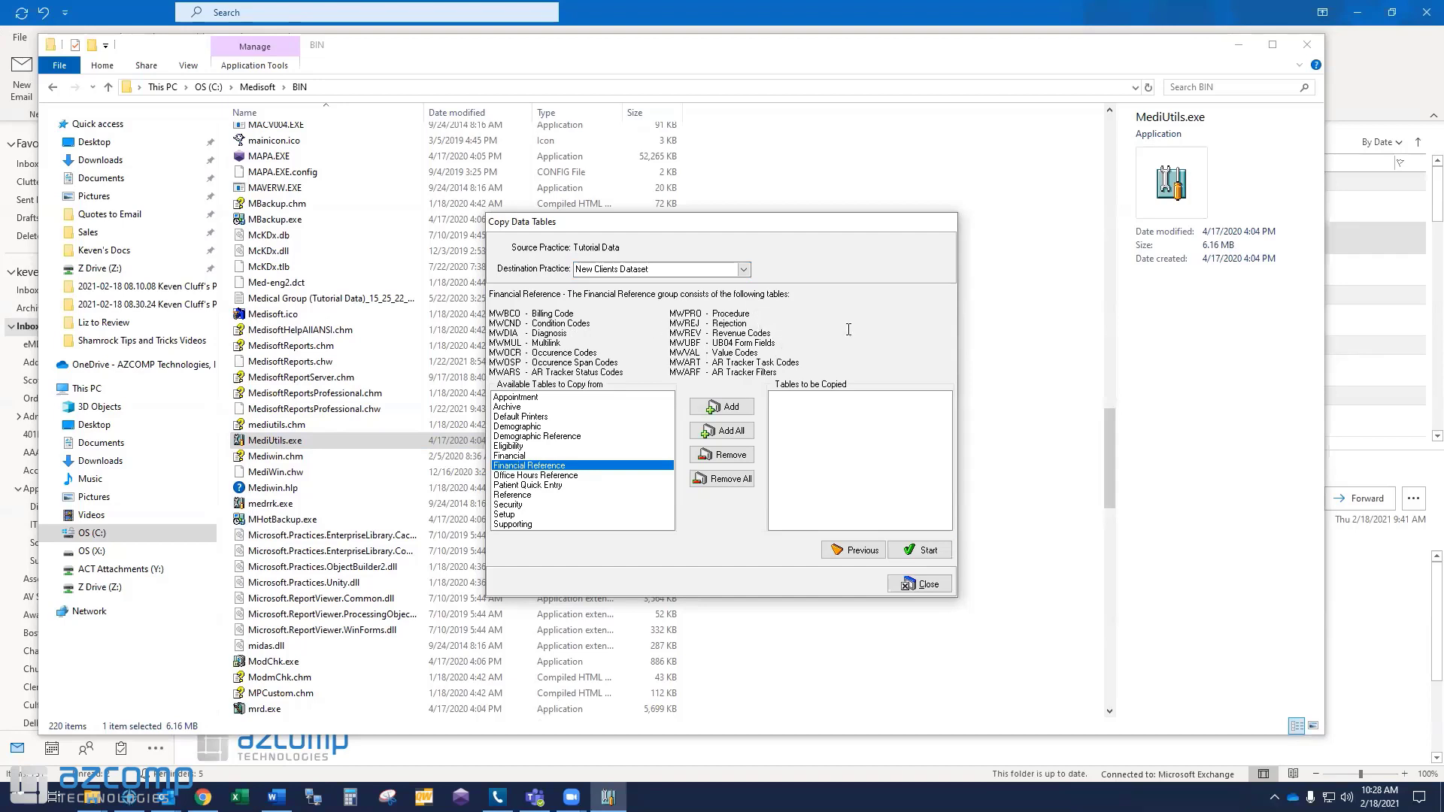
left_click(738, 413)
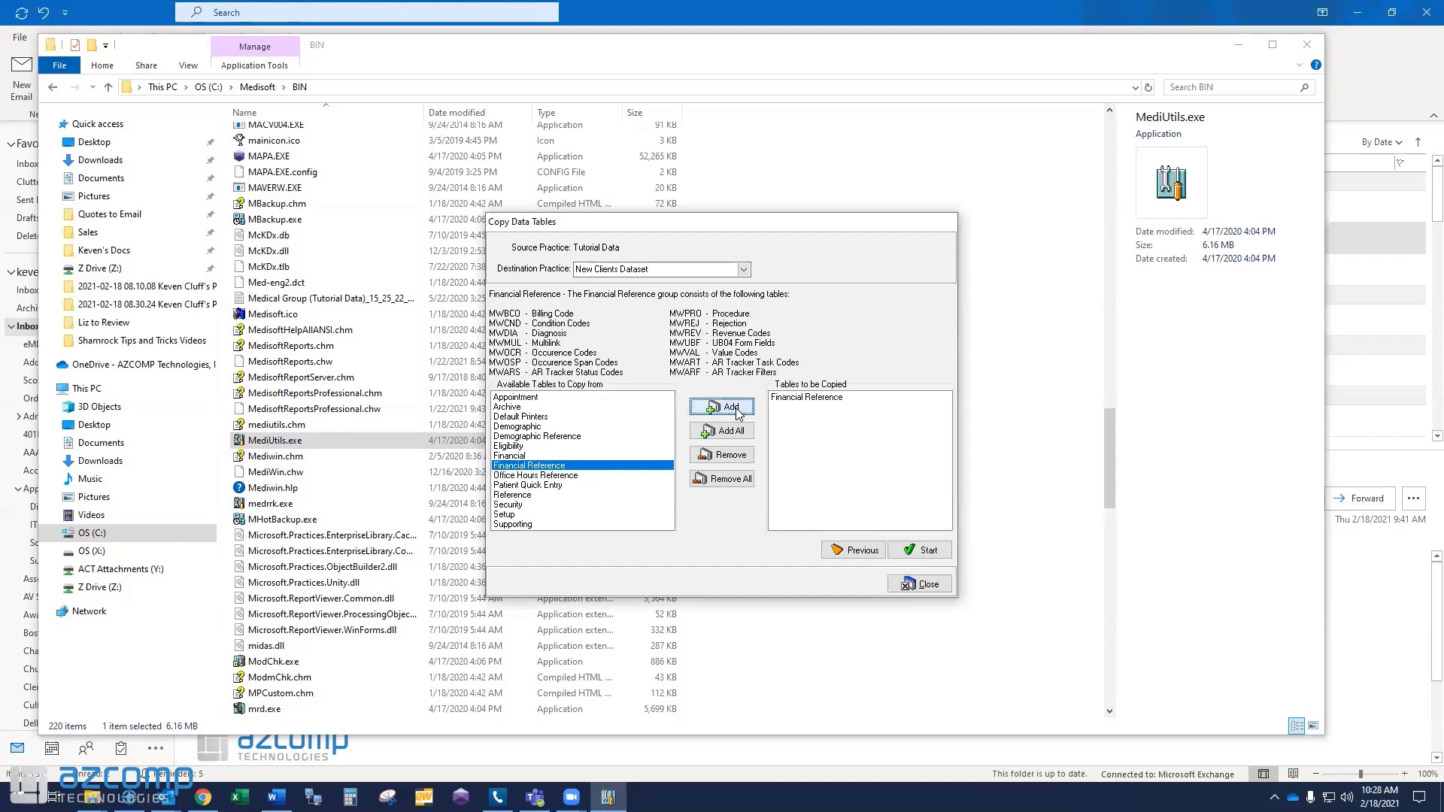
left_click(517, 525)
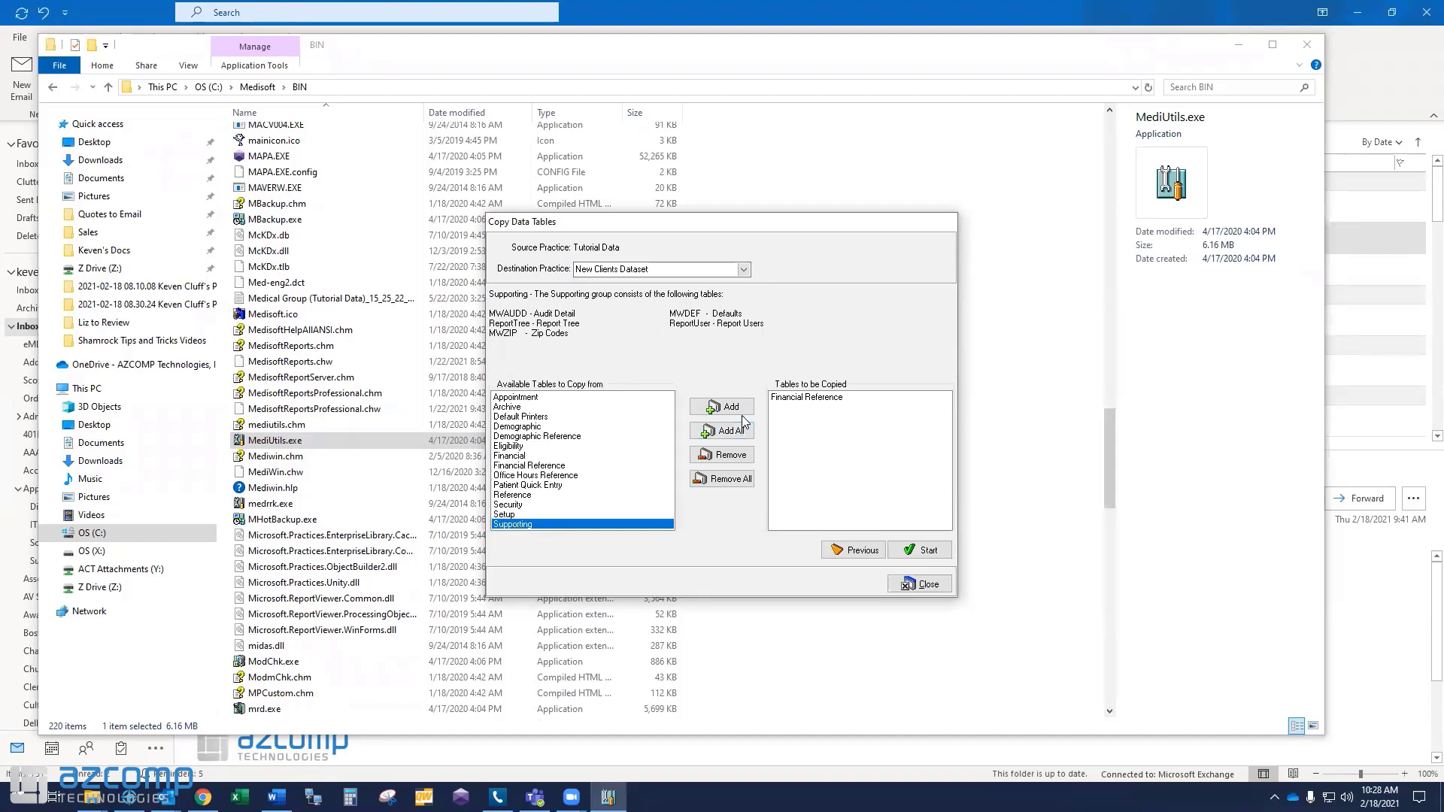
left_click(731, 410)
left_click(544, 505)
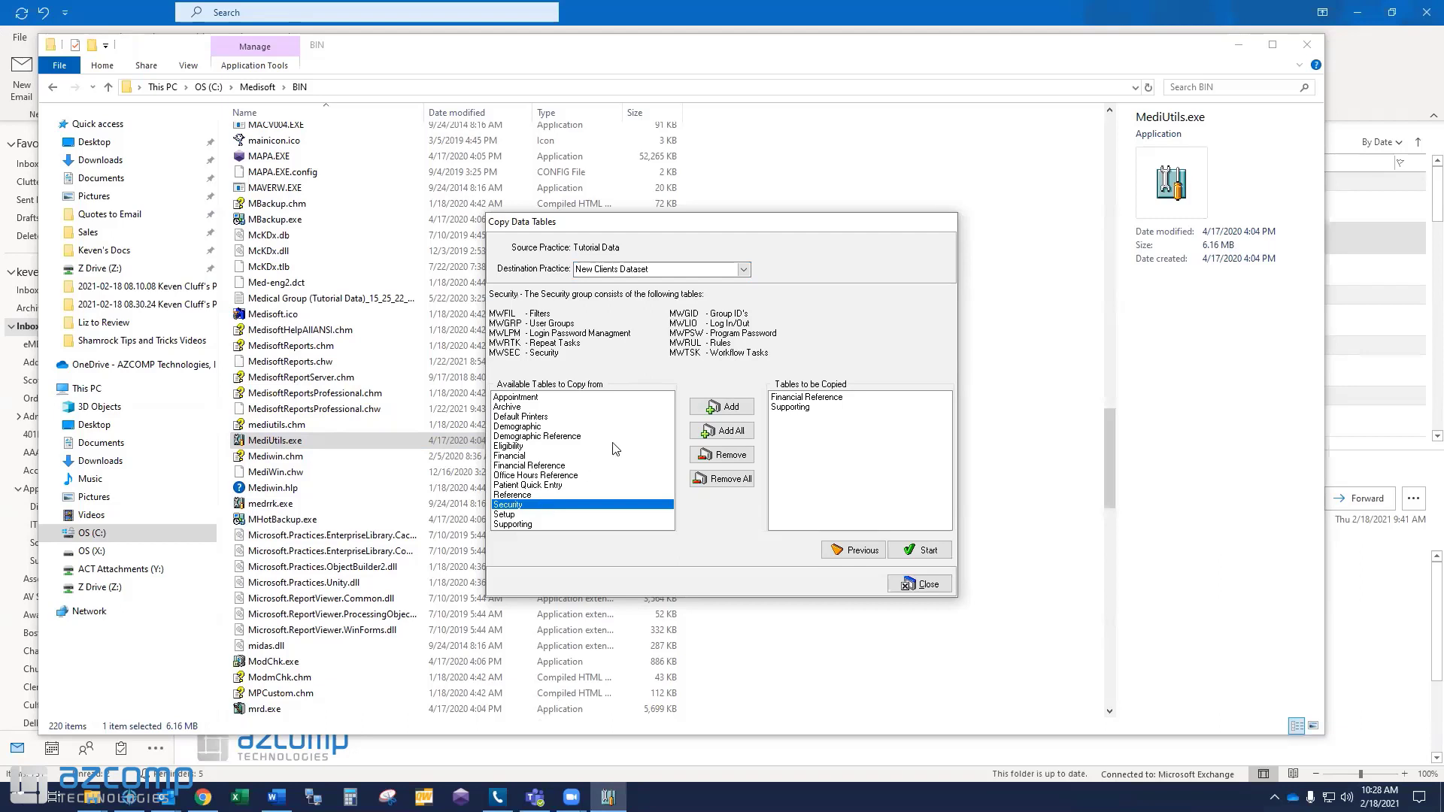
left_click(711, 408)
Queue the Reference table group and point out its Providers table.
left_click(542, 457)
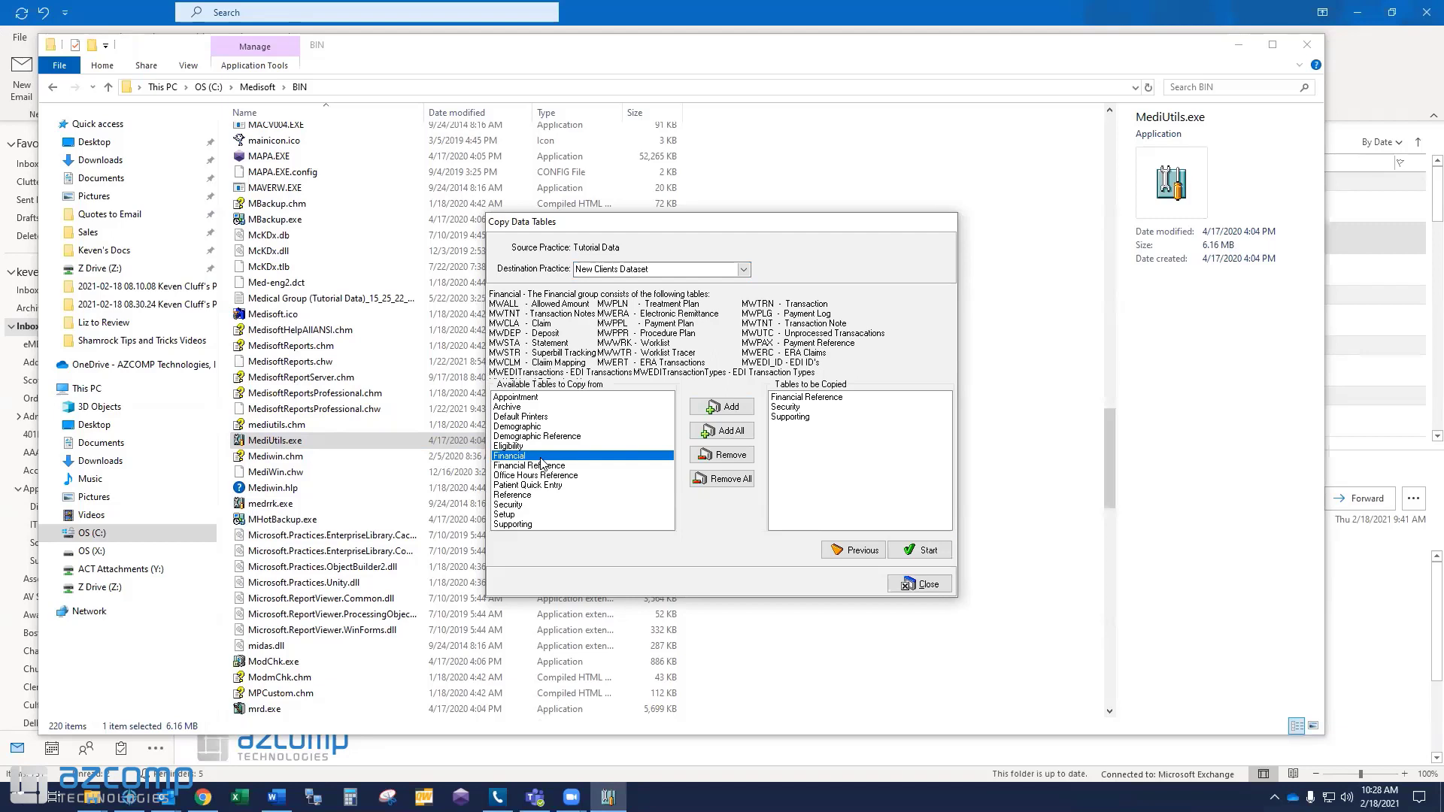
left_click(531, 495)
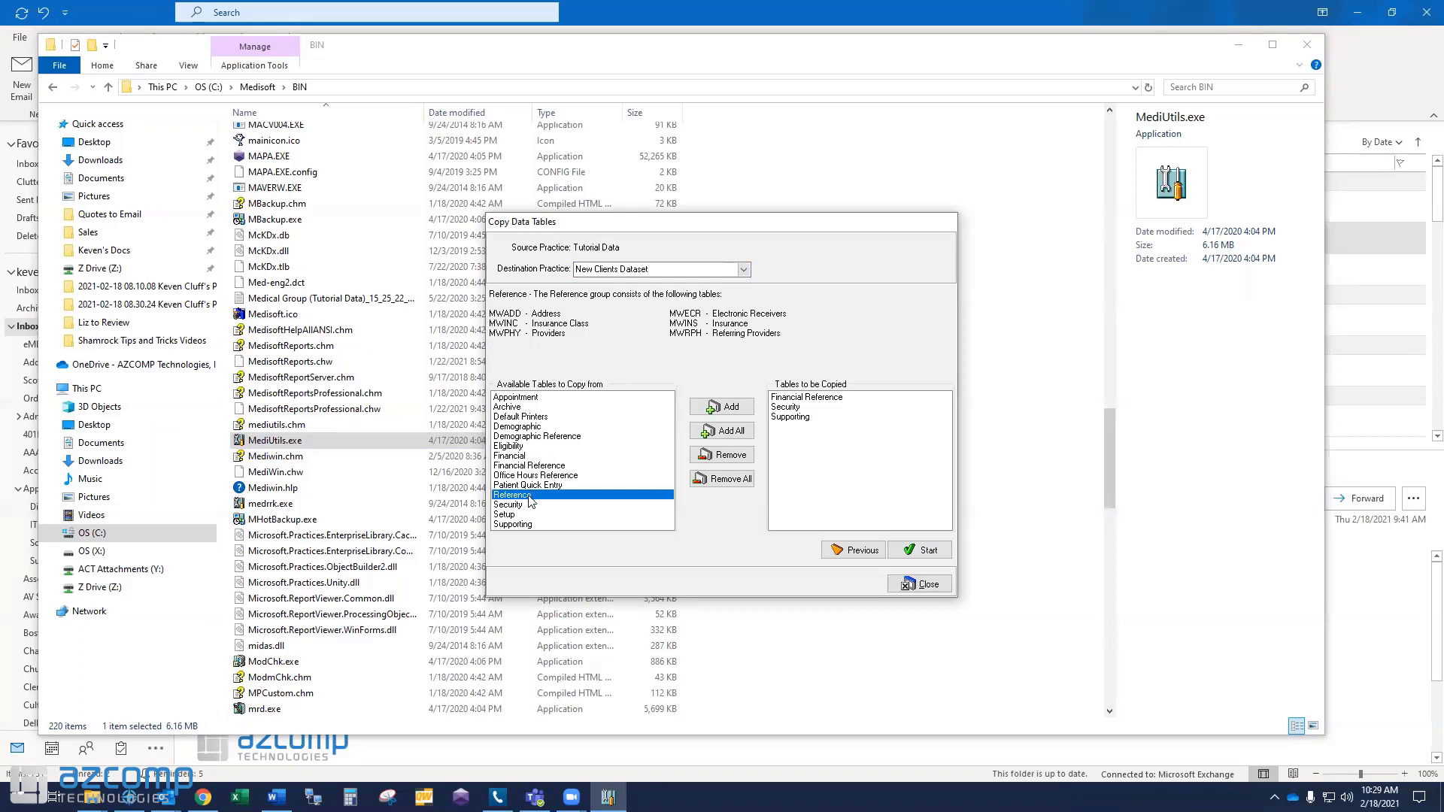
left_click(720, 409)
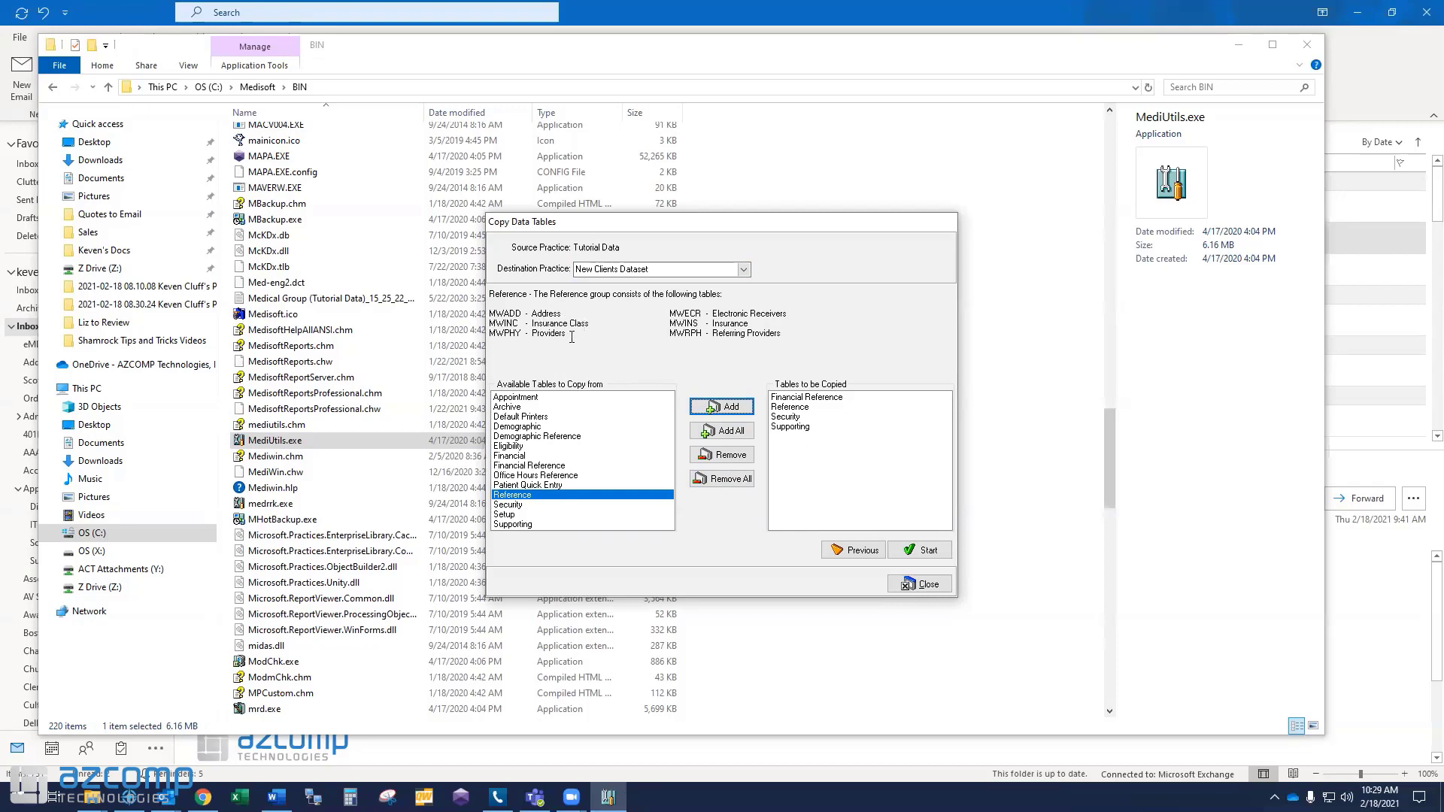
left_click(571, 337)
left_click_drag(571, 337, 534, 331)
left_click(582, 346)
left_click(581, 335)
Start copying the four queued table groups from Tutorial Data into New Clients Dataset.
left_click(916, 552)
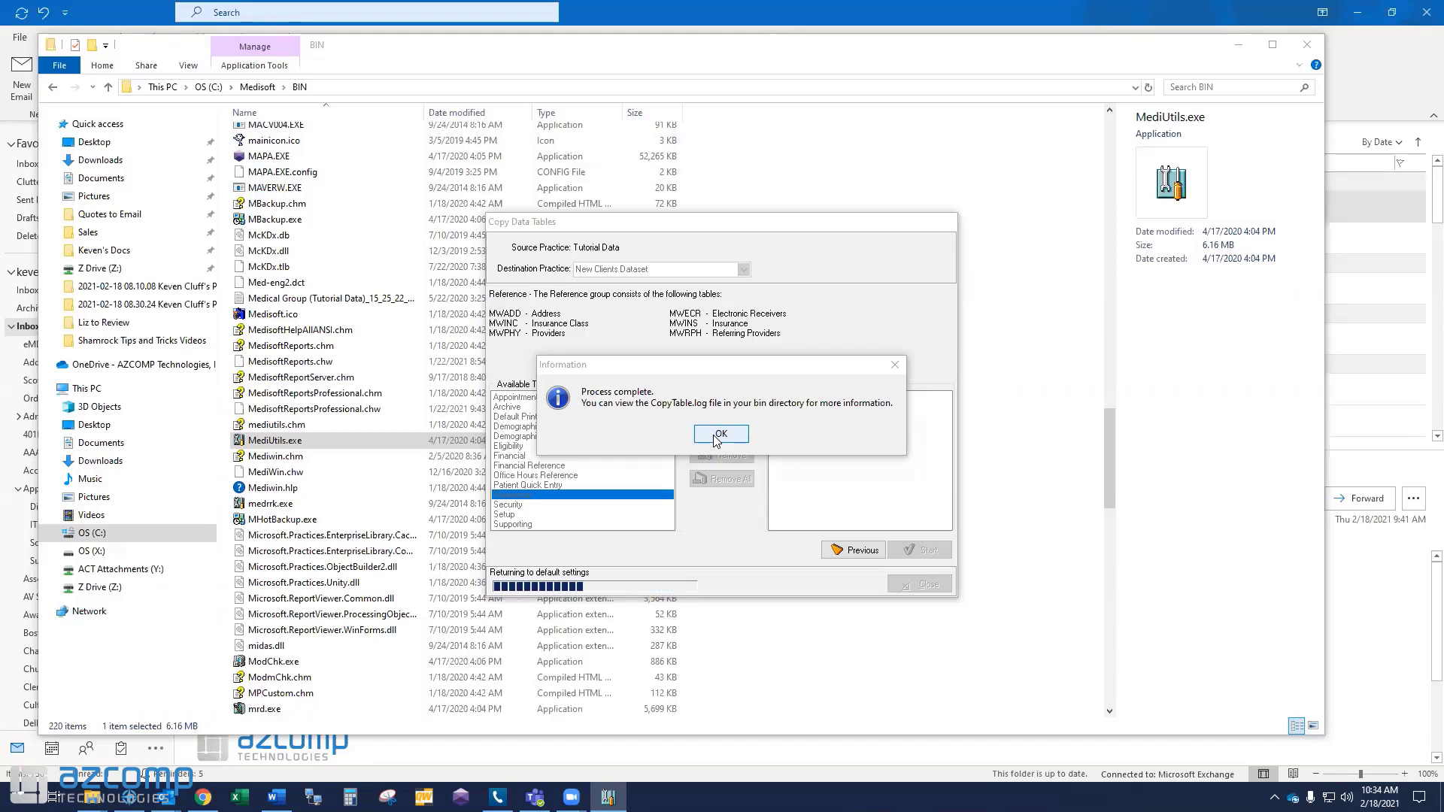
Acknowledge the completed copy, close Medisoft Utilities, and relaunch Medisoft Network Professional.
left_click(719, 436)
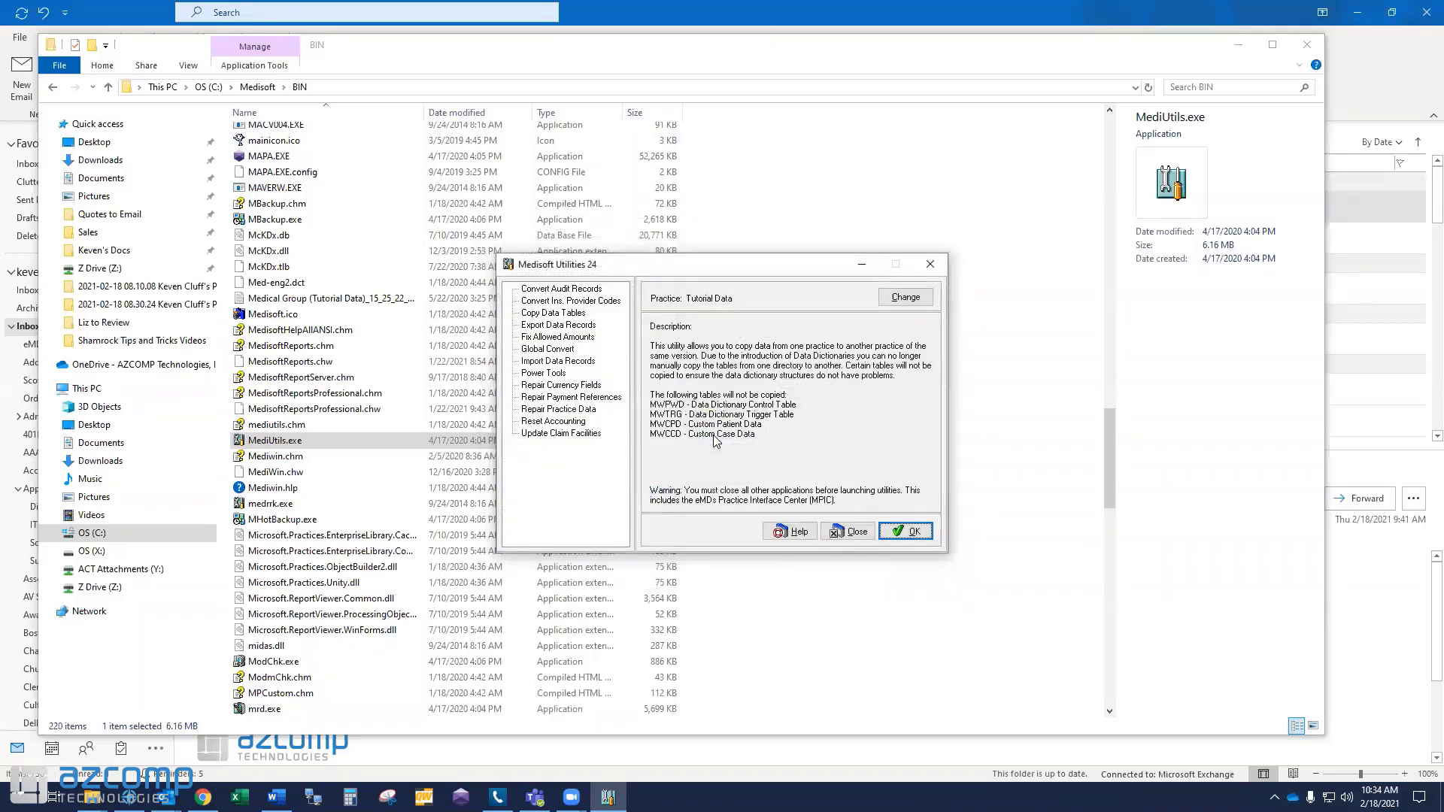
left_click(857, 531)
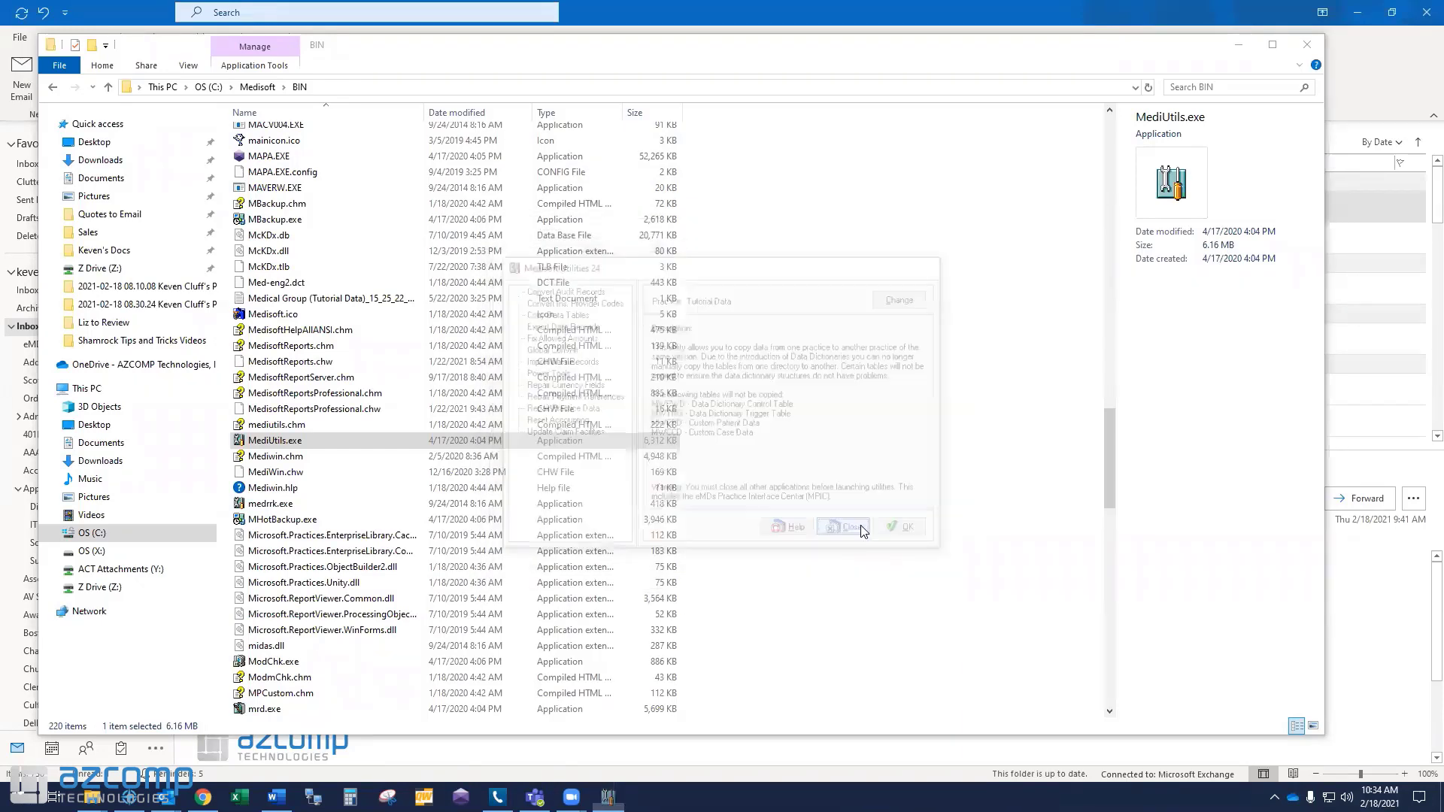
left_click(463, 794)
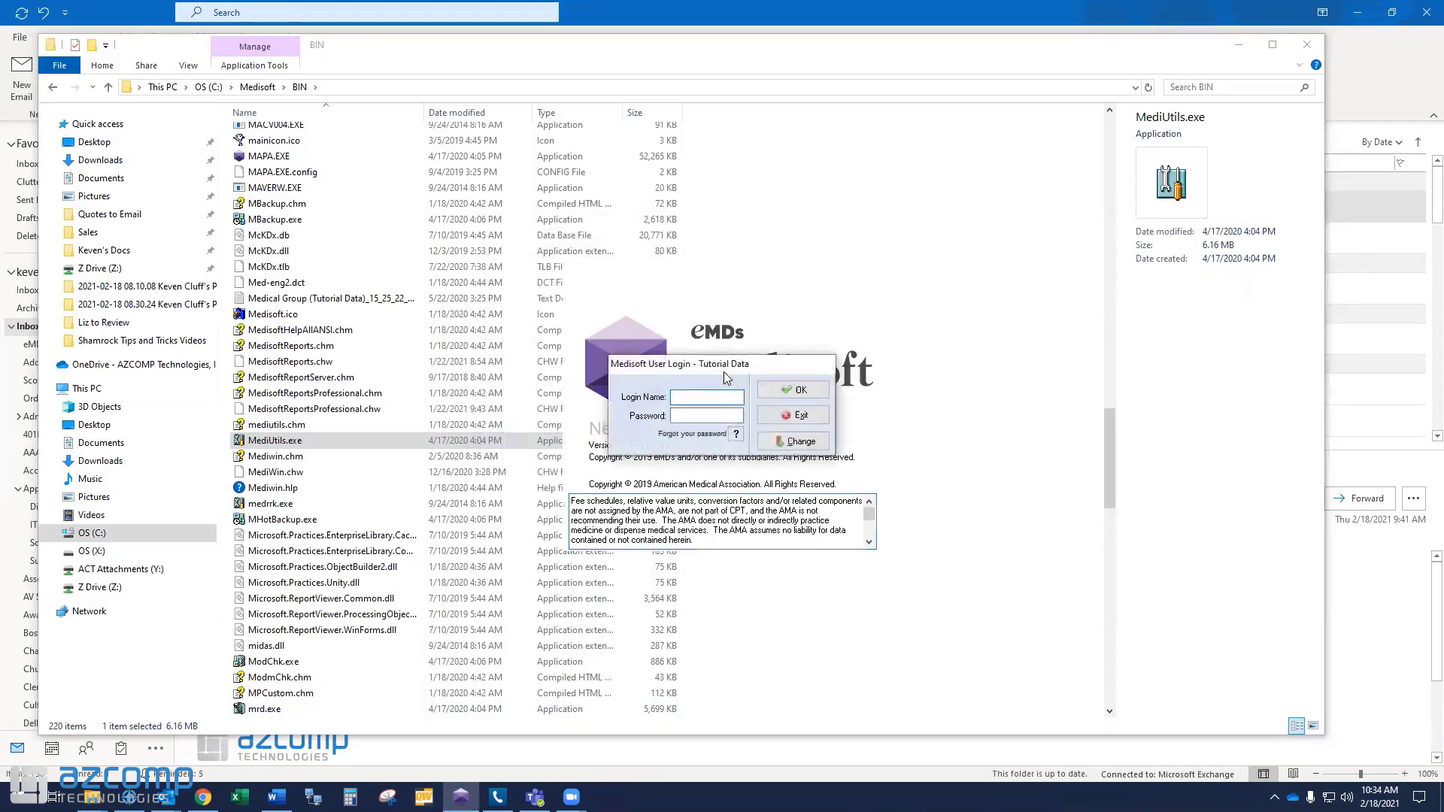
Switch the active practice to New Clients Dataset and log in with the user's credentials.
left_click(788, 440)
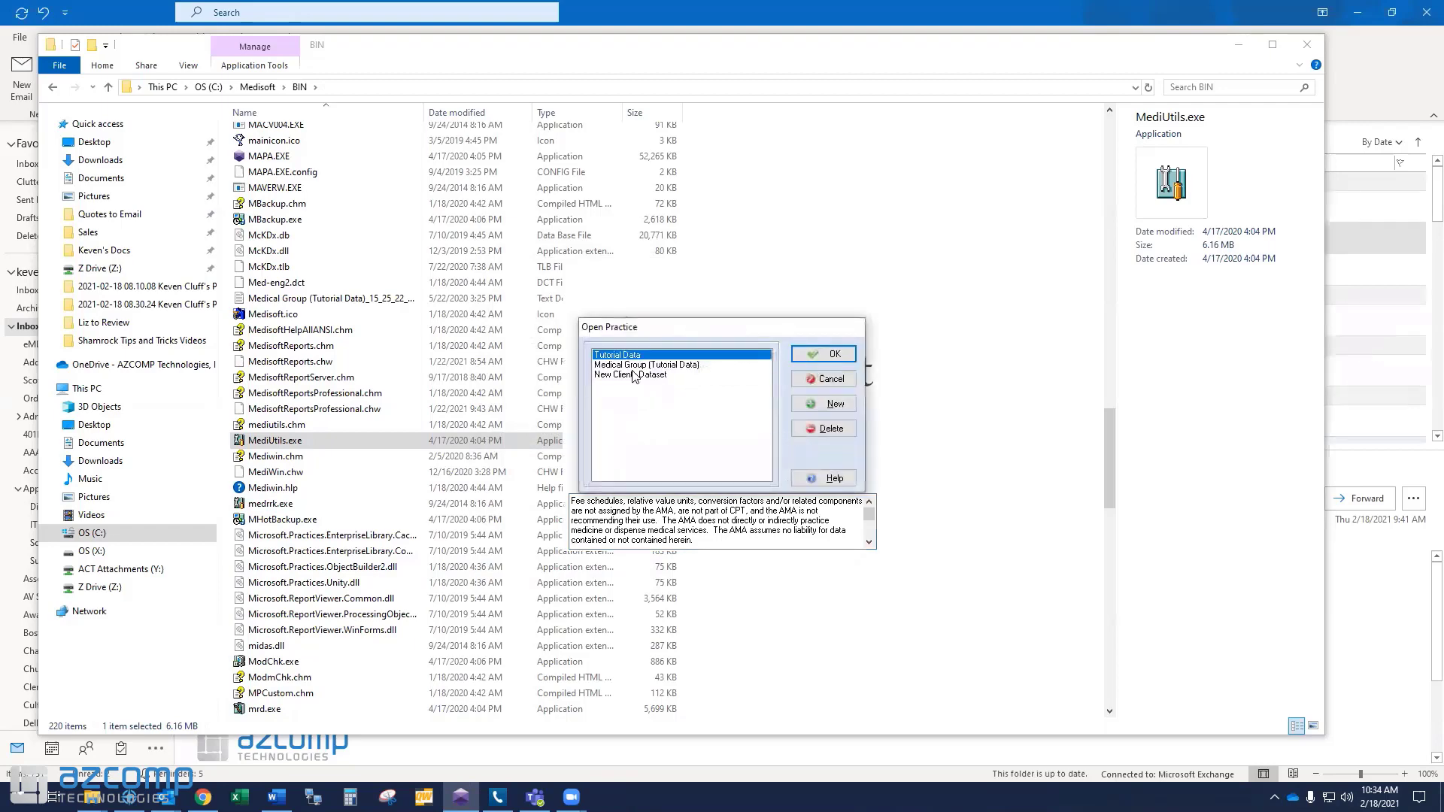
left_click(632, 374)
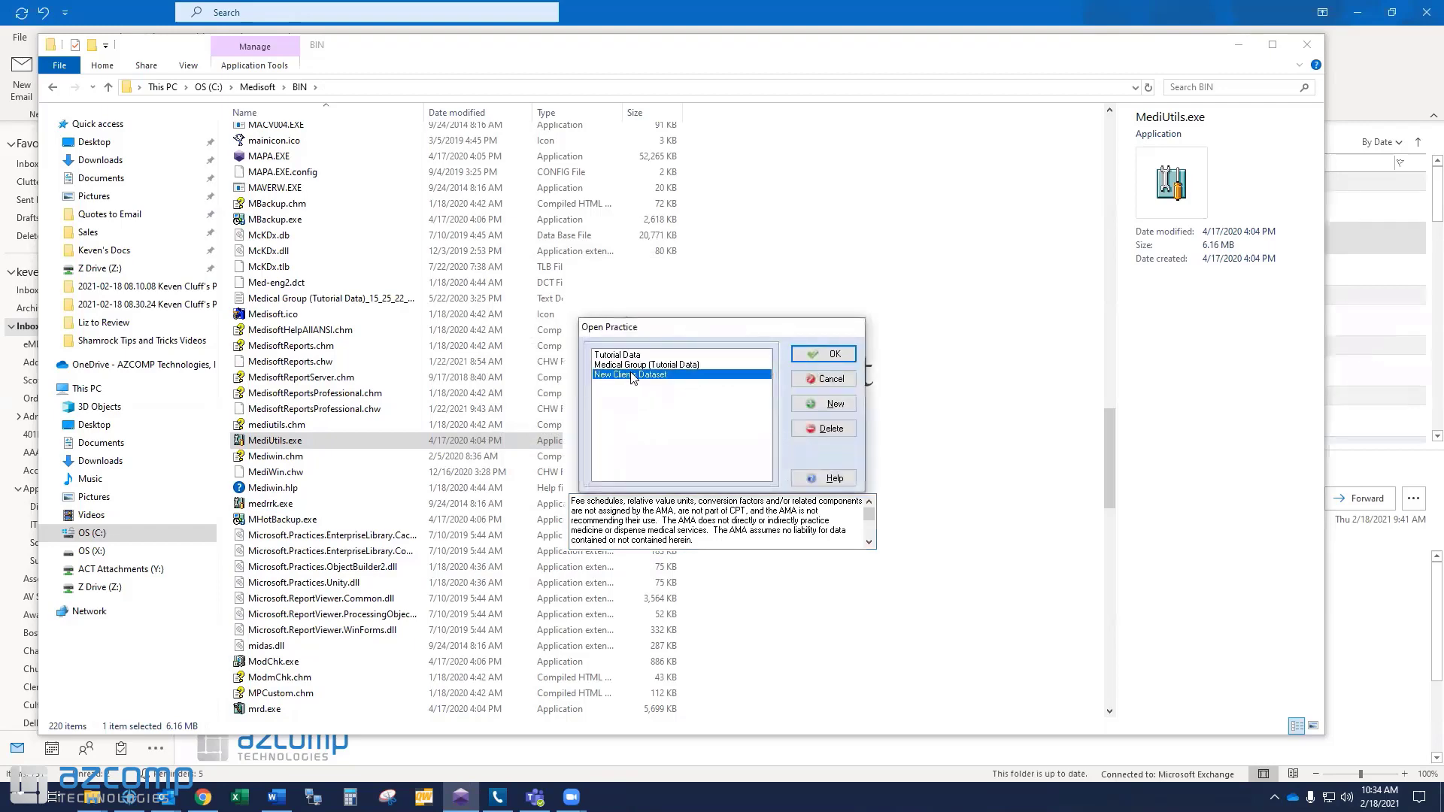
left_click(831, 356)
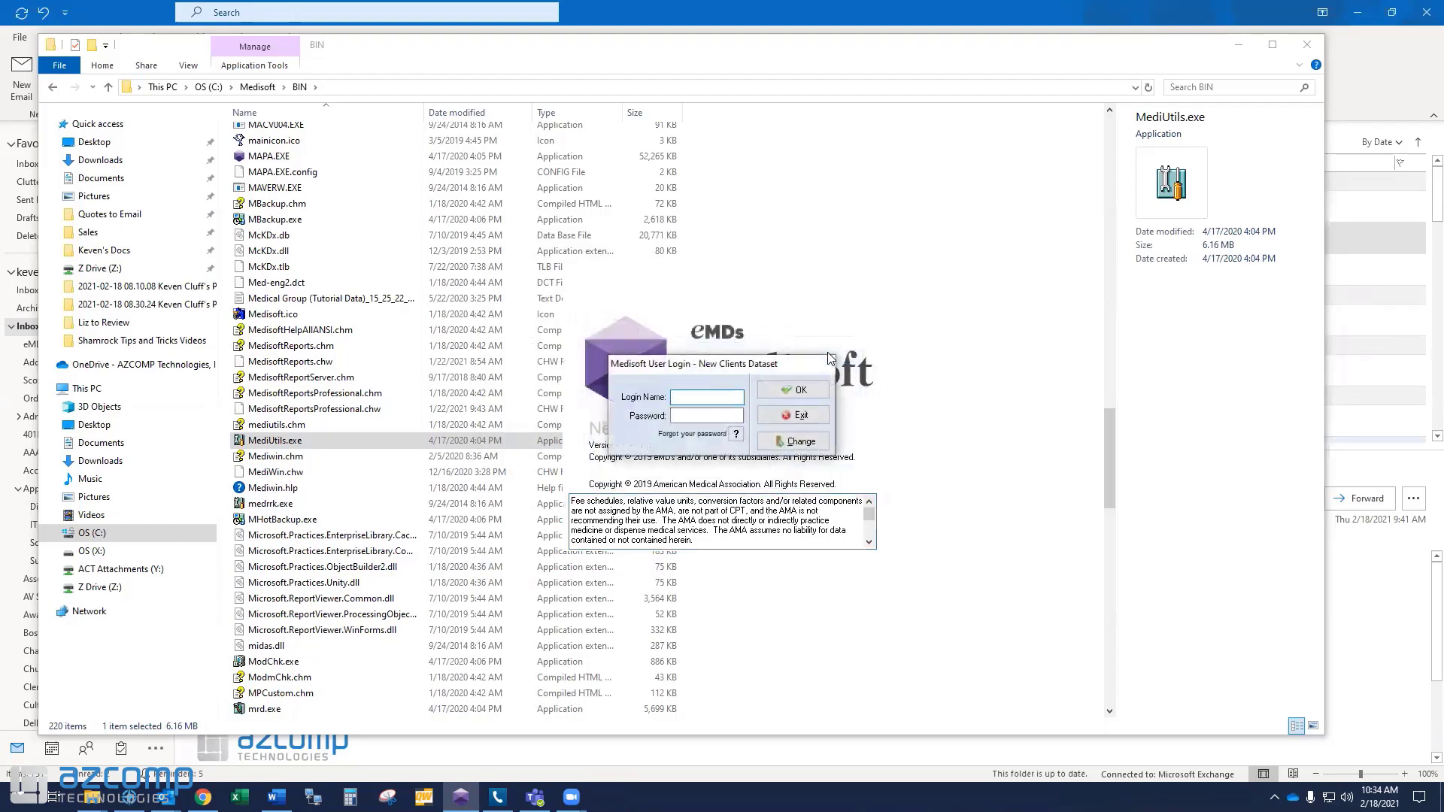
type("KEVEN")
type("*****")
key("Tab")
key("Return")
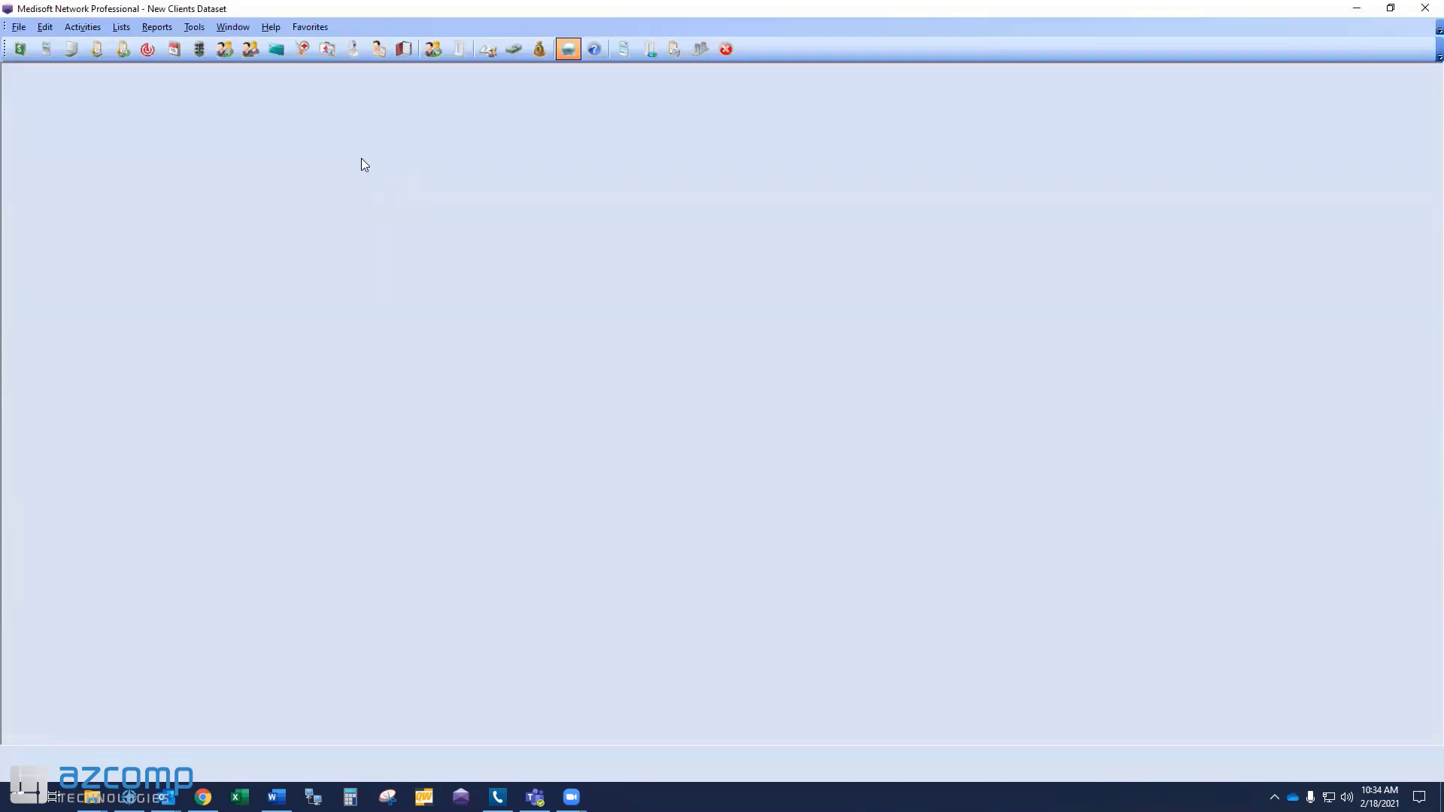
Open the Insurance Carrier, Procedure/Payment/Adjustment, Diagnosis, Referring Provider and Provider lists to review copied data.
left_click(278, 52)
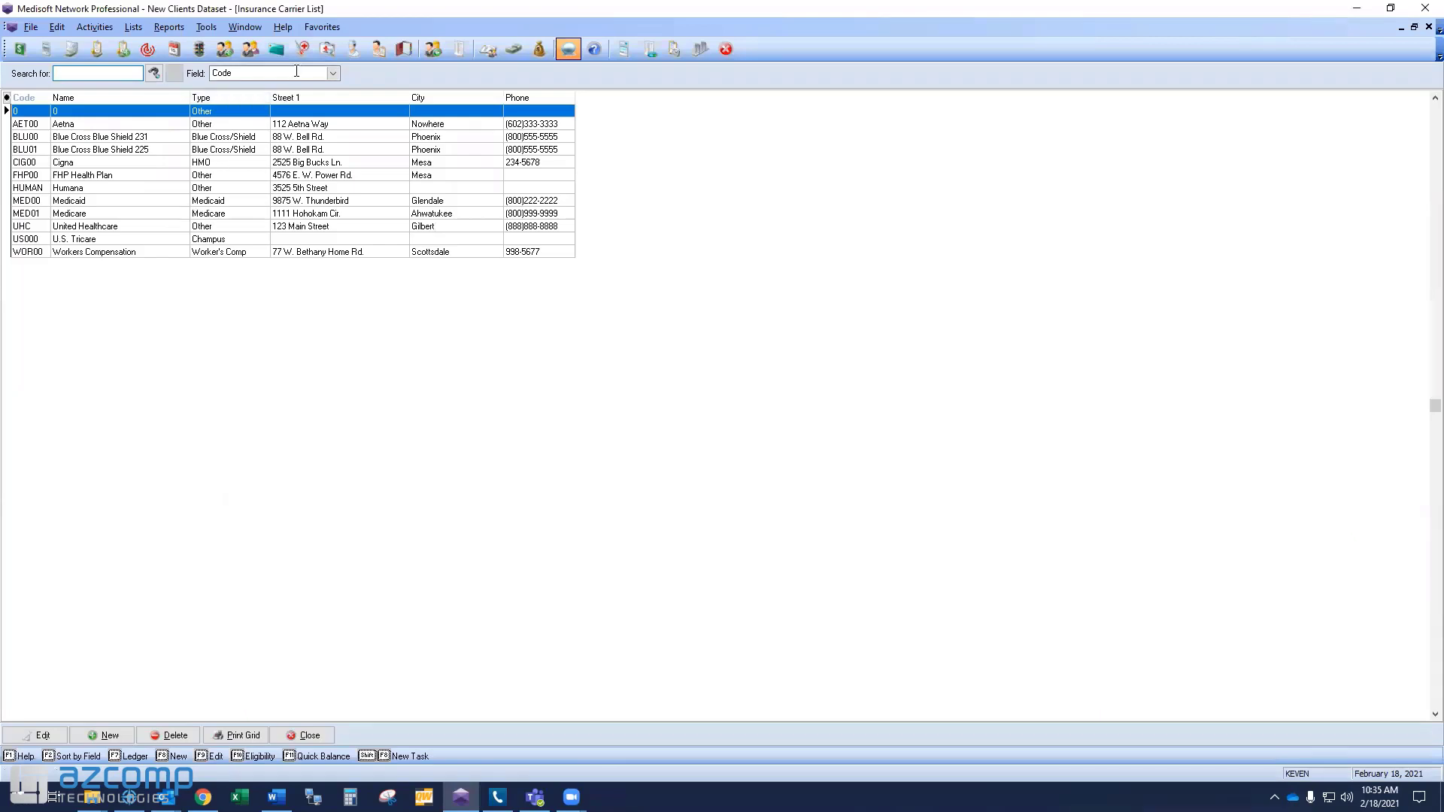
left_click(303, 50)
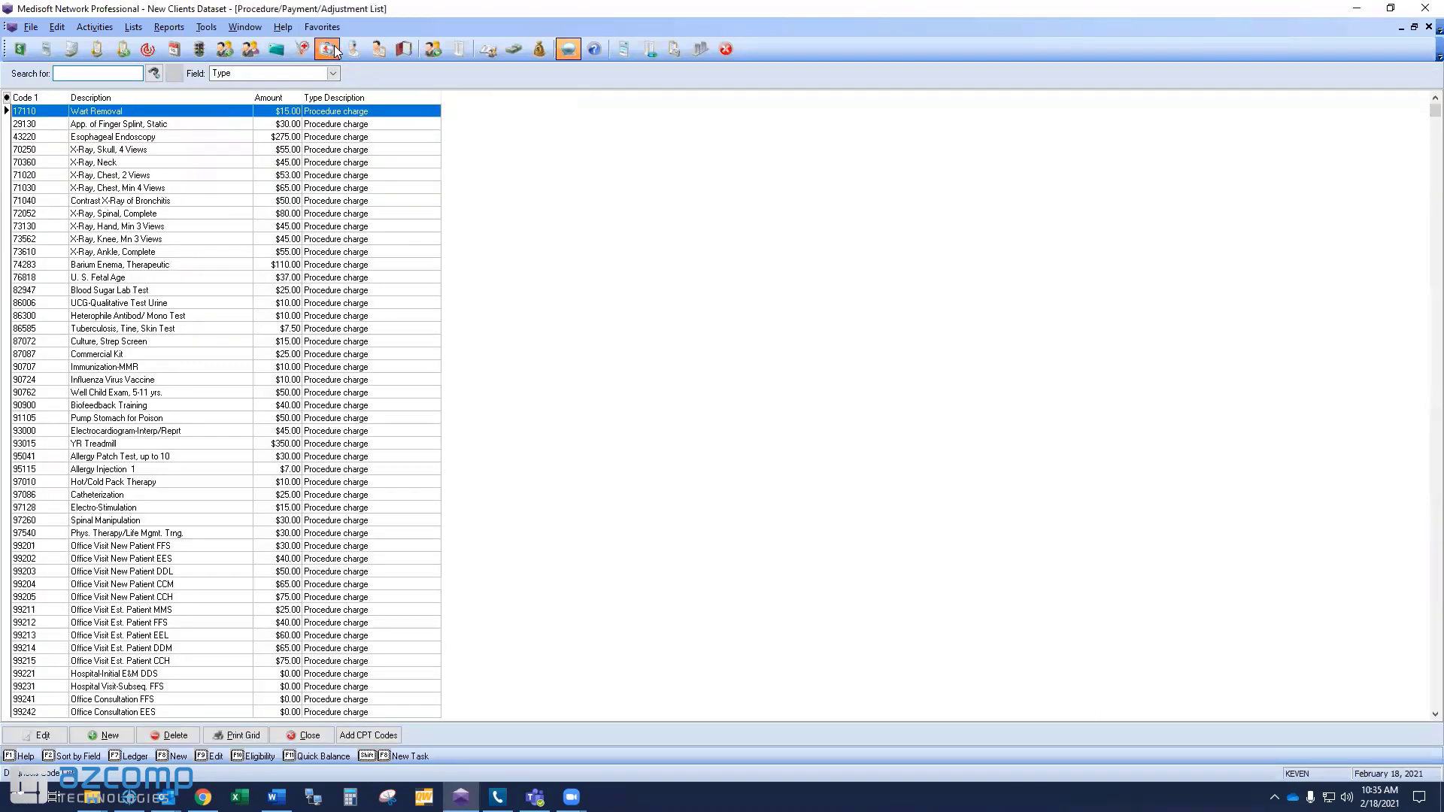
left_click(334, 48)
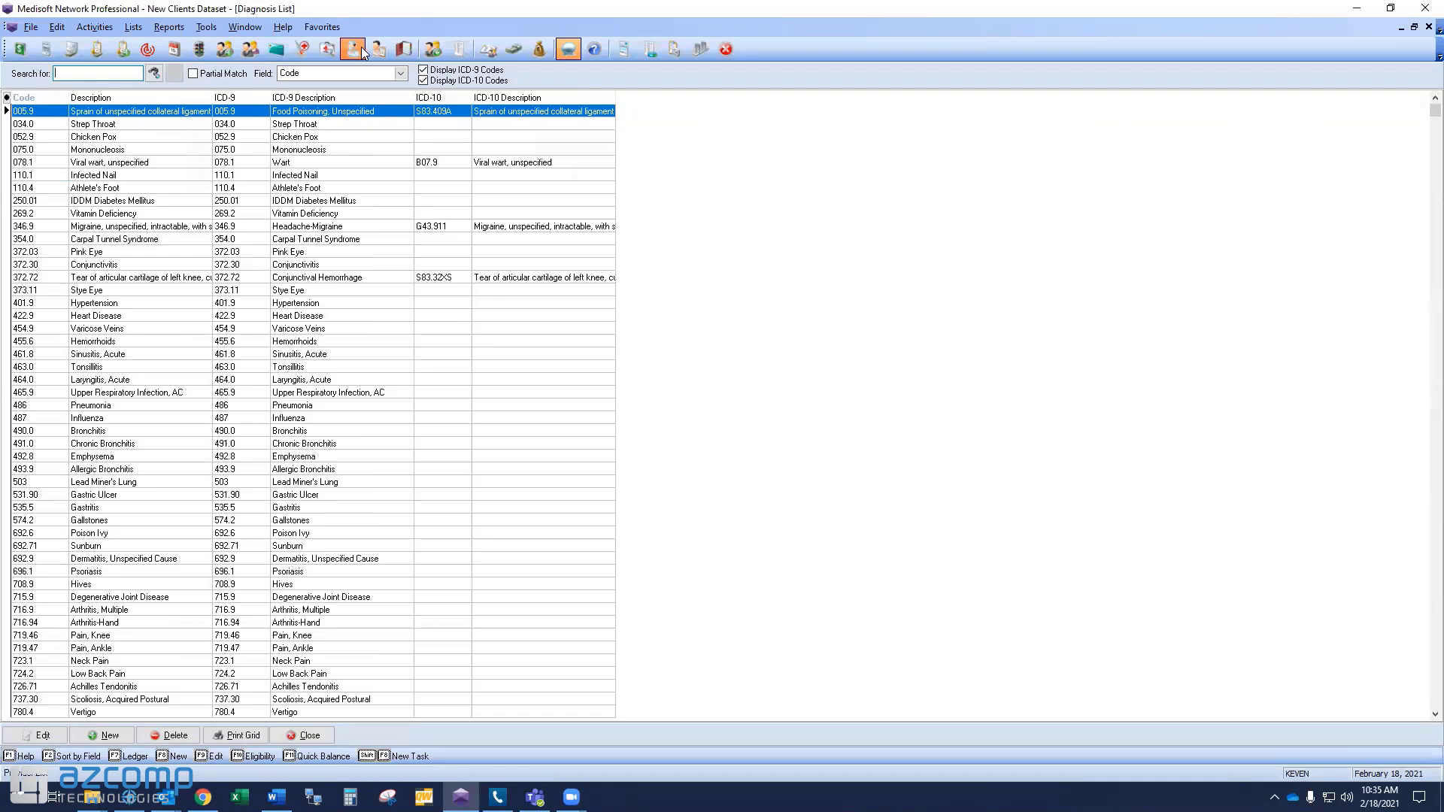
left_click(375, 50)
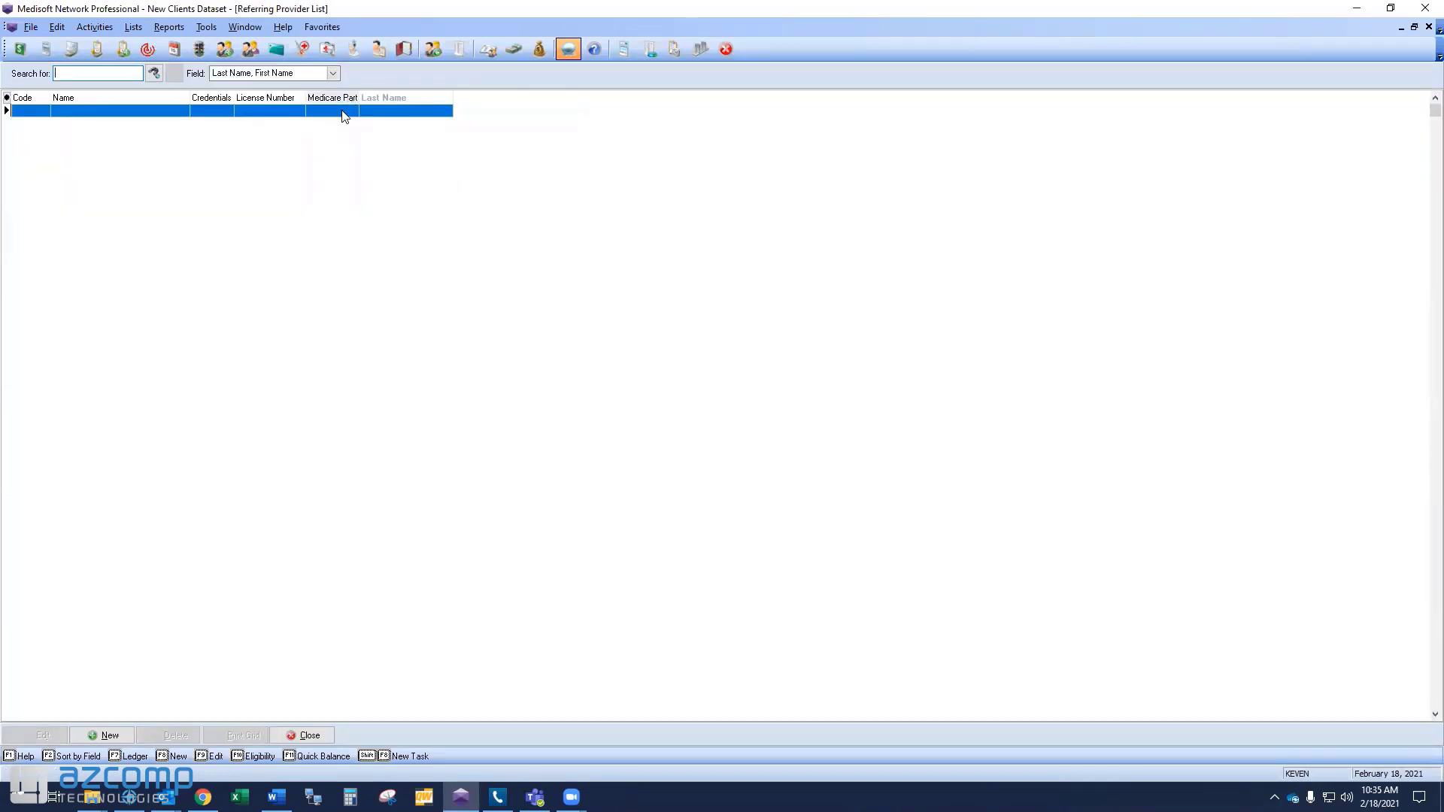
left_click(353, 51)
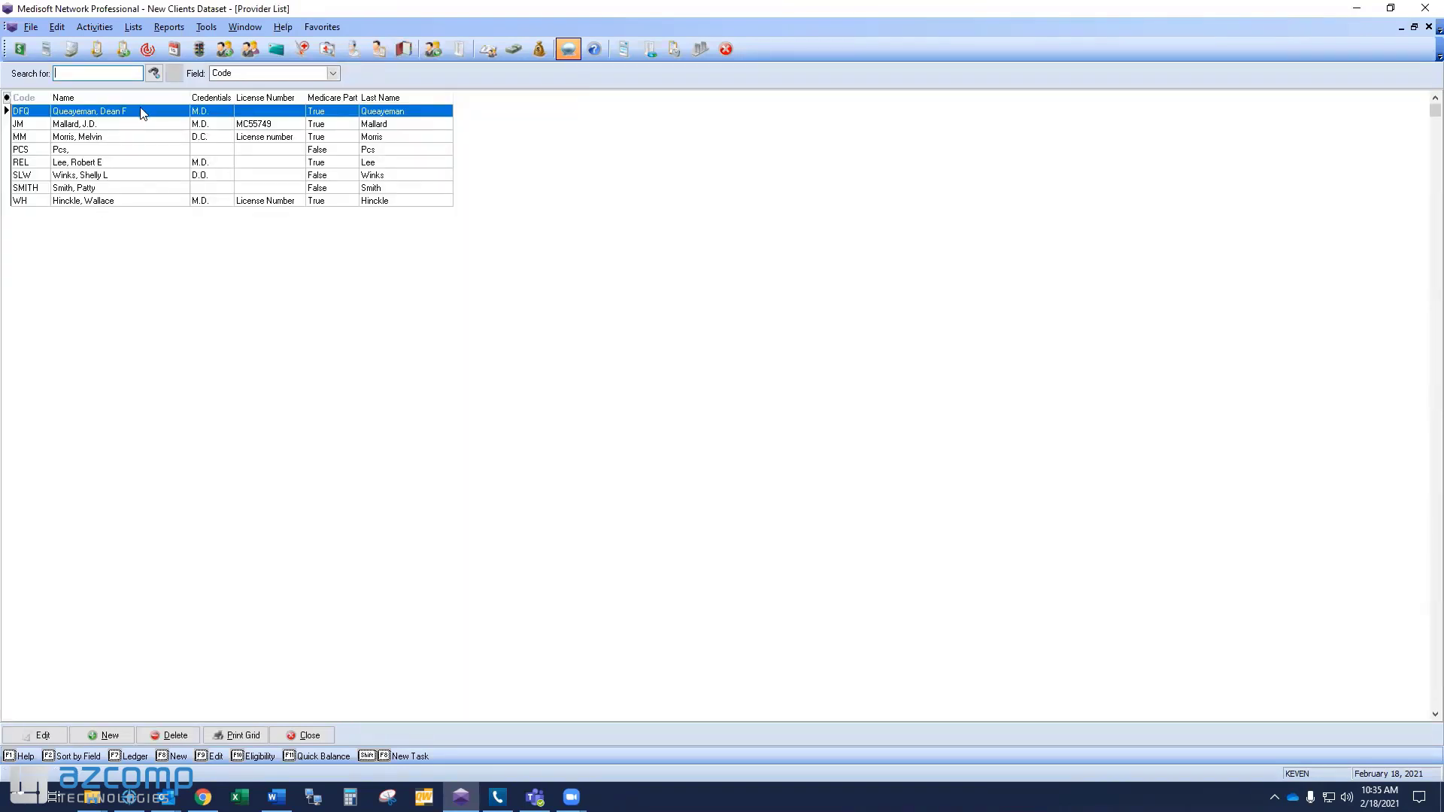
Delete provider DFQ from the Provider List, then close all five open list windows.
left_click(176, 735)
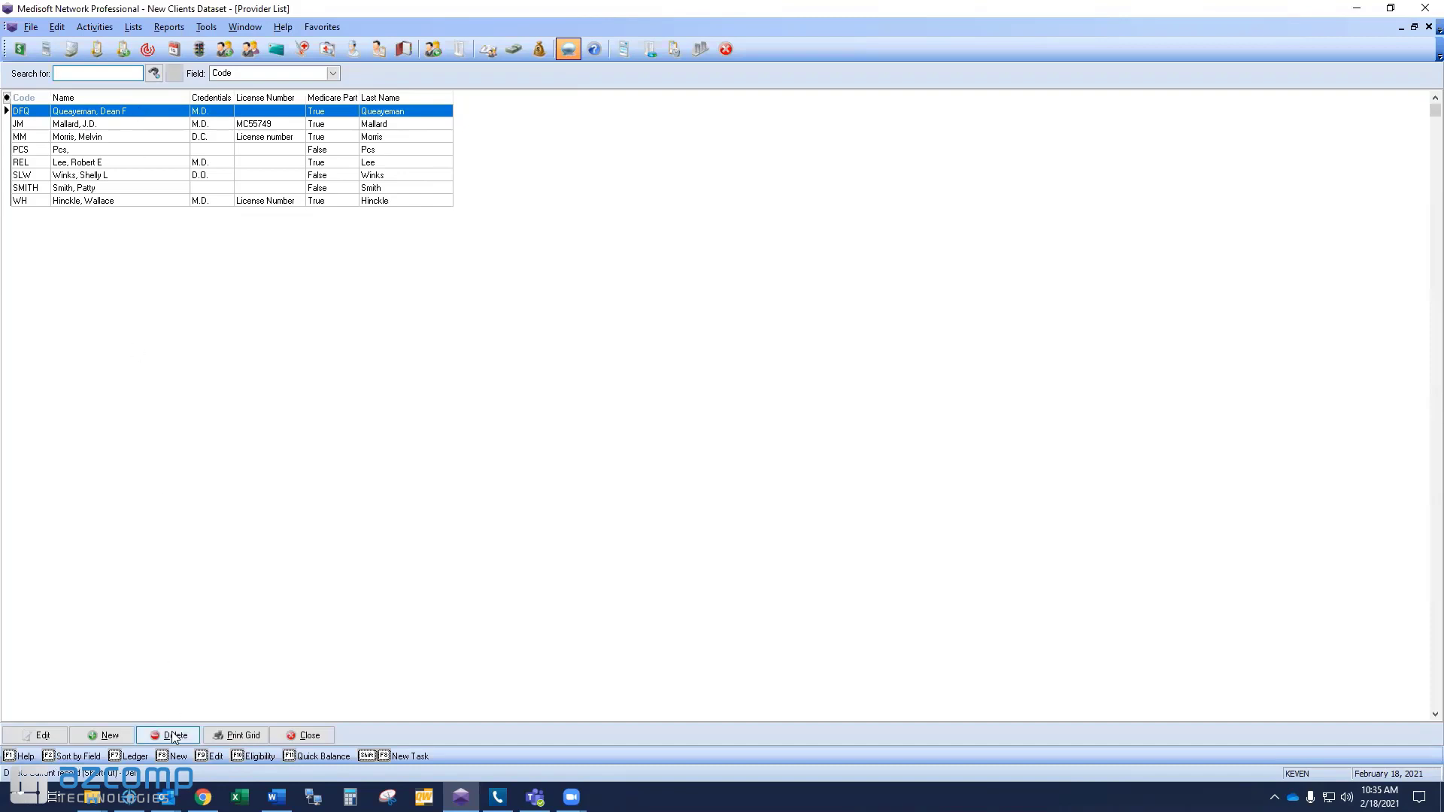
left_click(687, 432)
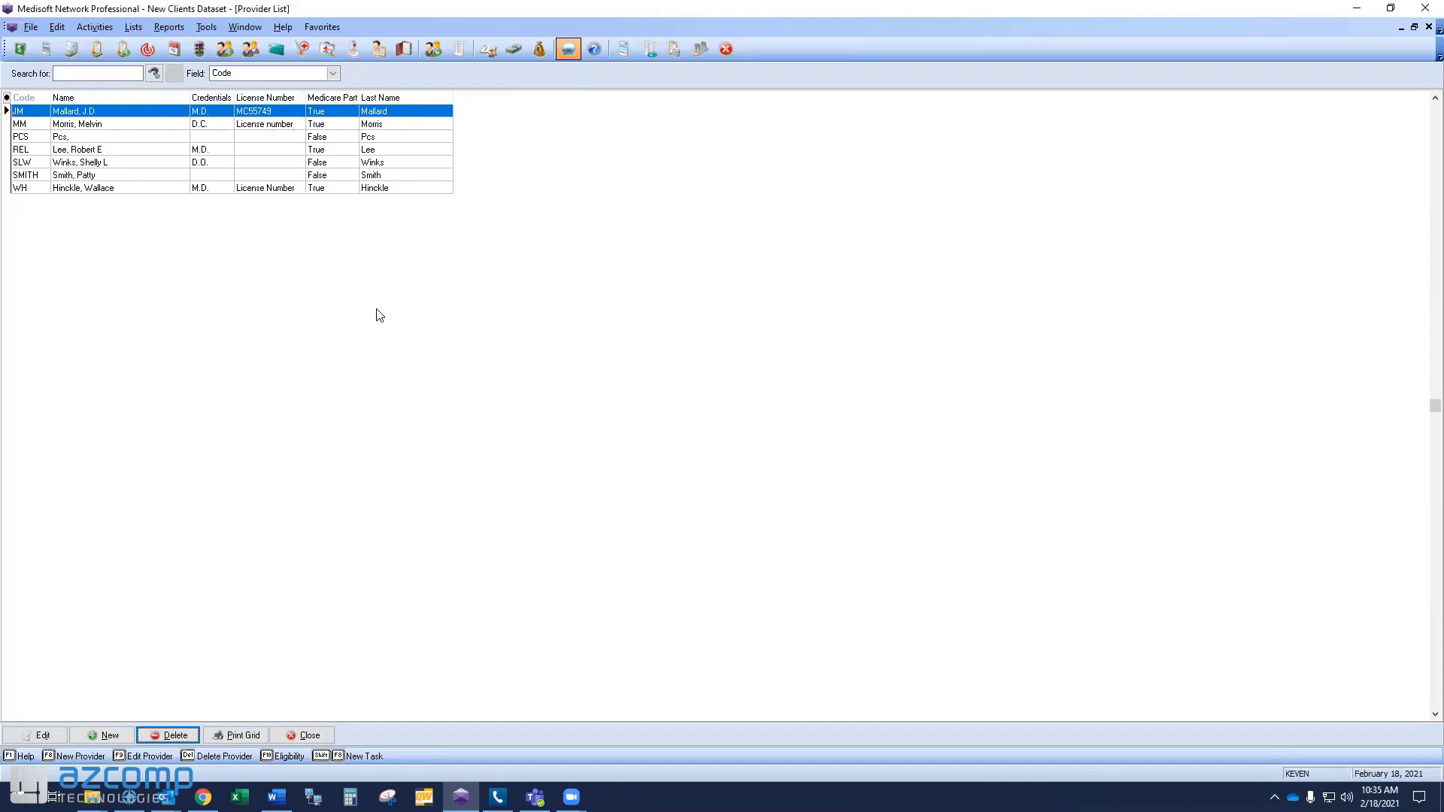
left_click(307, 735)
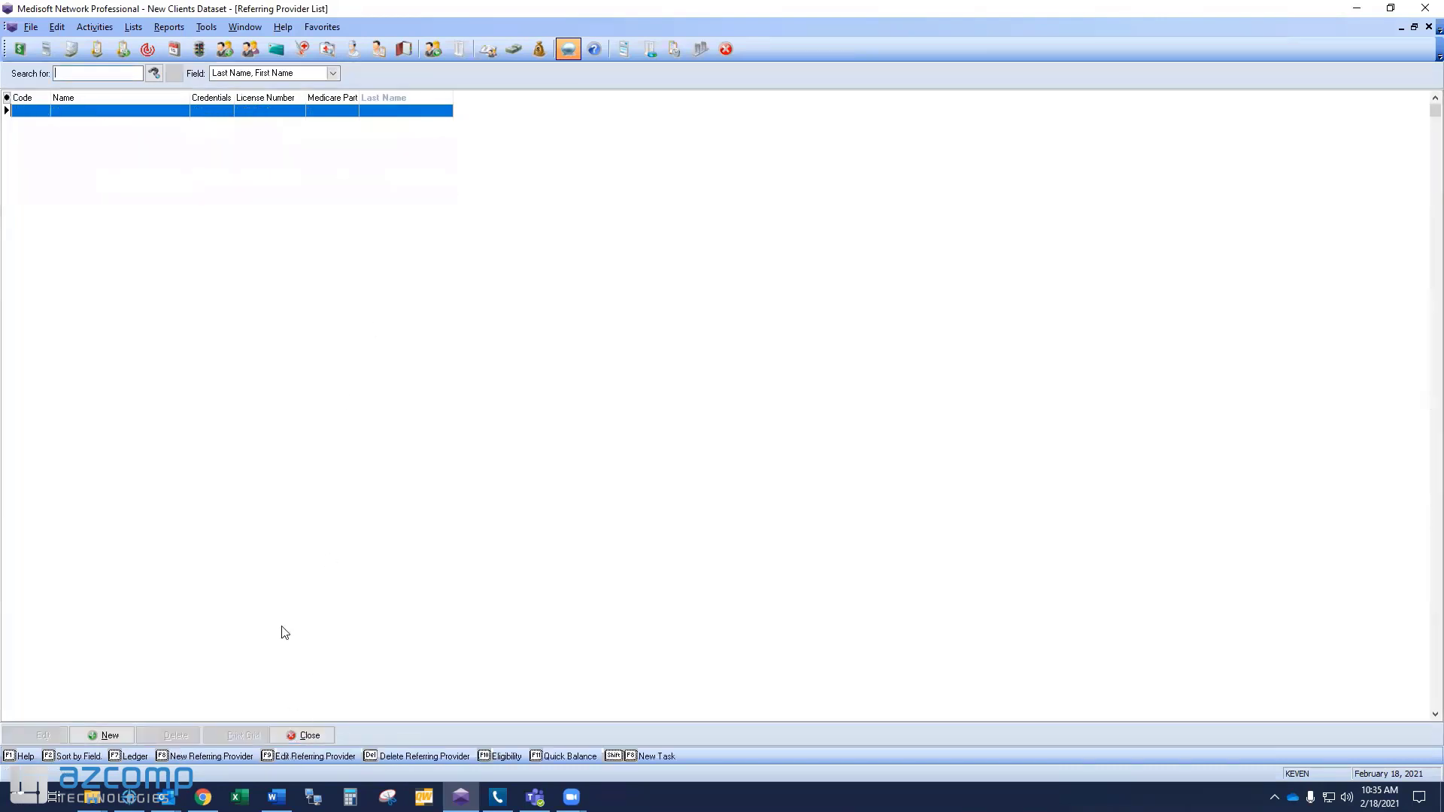
left_click(302, 734)
left_click(307, 735)
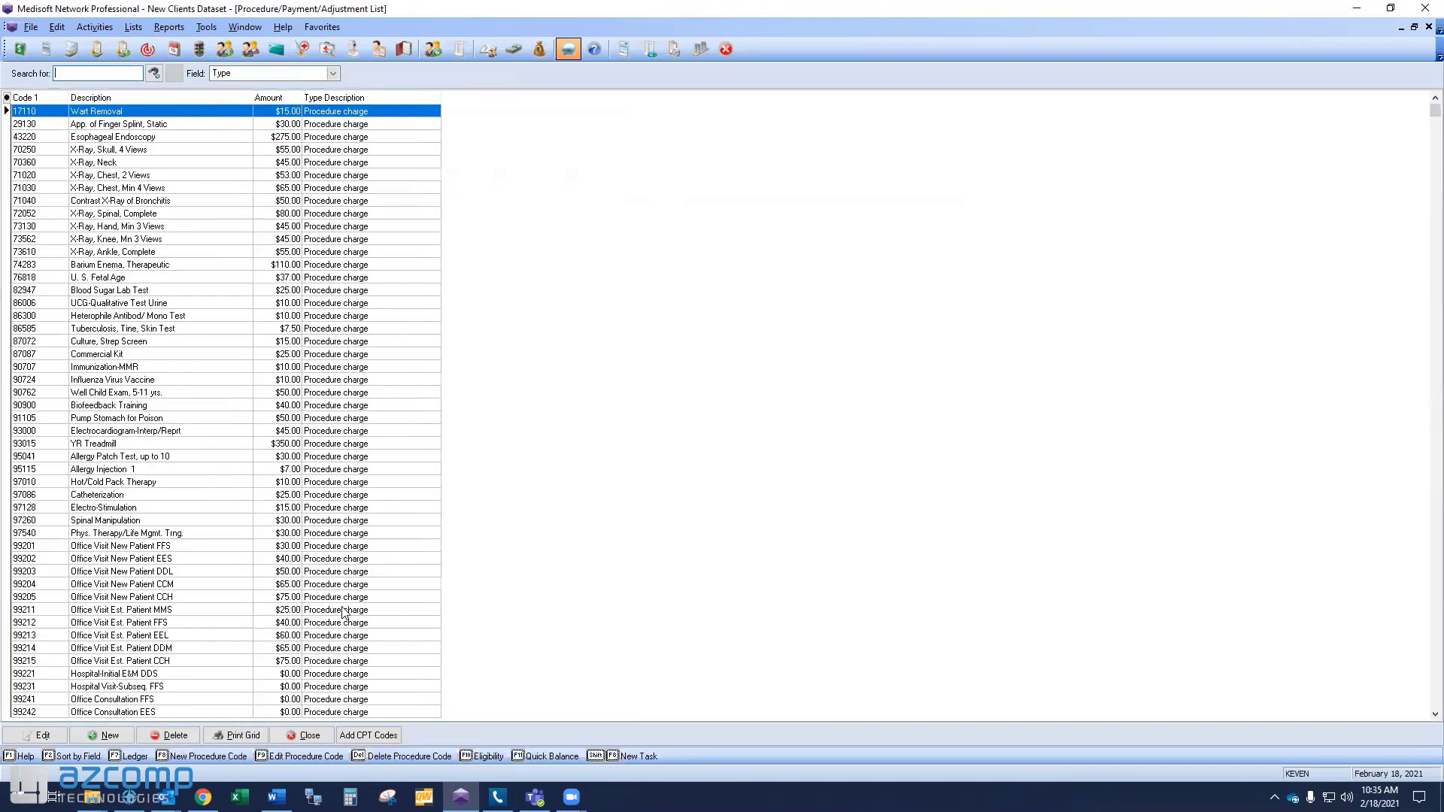
left_click(307, 735)
left_click(307, 735)
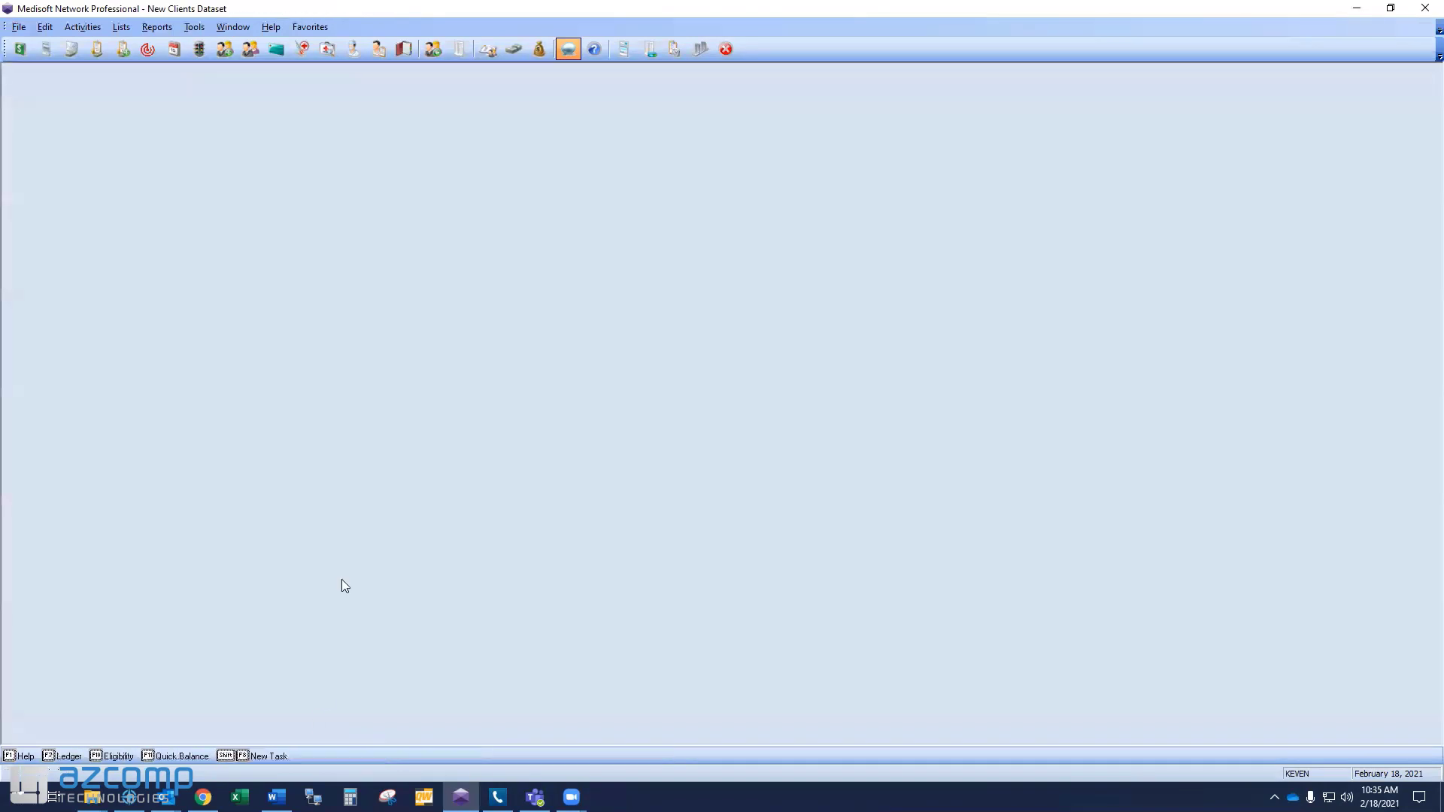